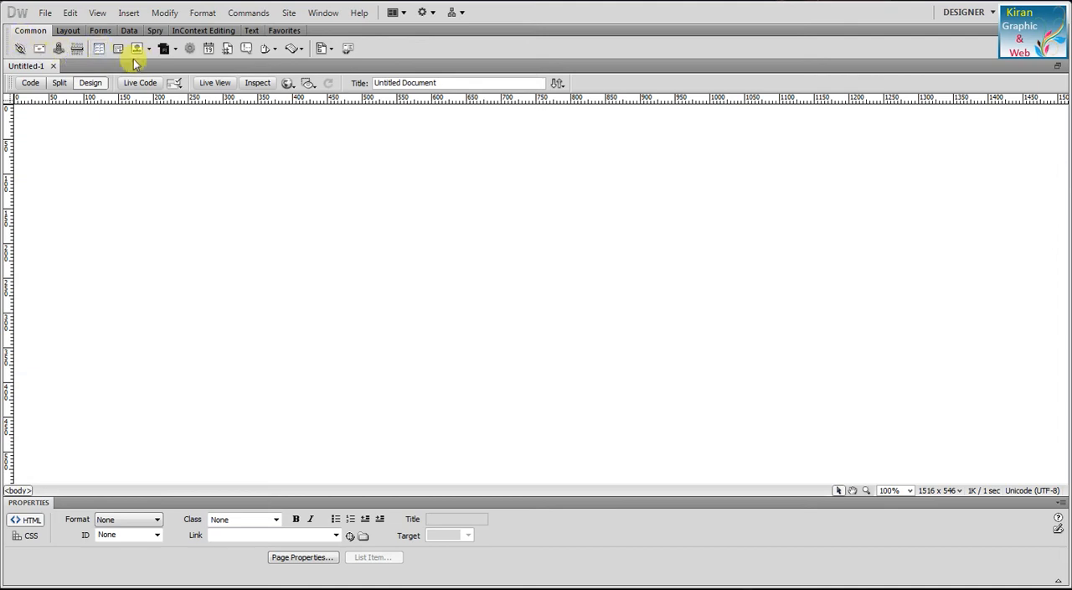
# Step: Start inserting a table with 4 rows, 3 columns, a width of 200 pixels and a border thickness of 2 pixels
pyautogui.click(128, 13)
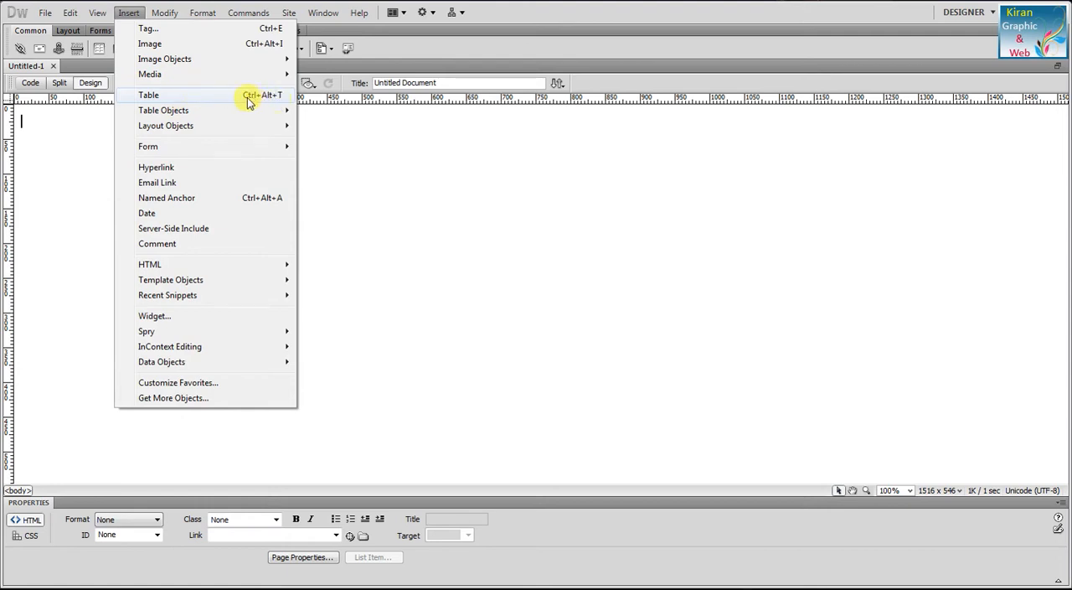
pyautogui.press('Escape')
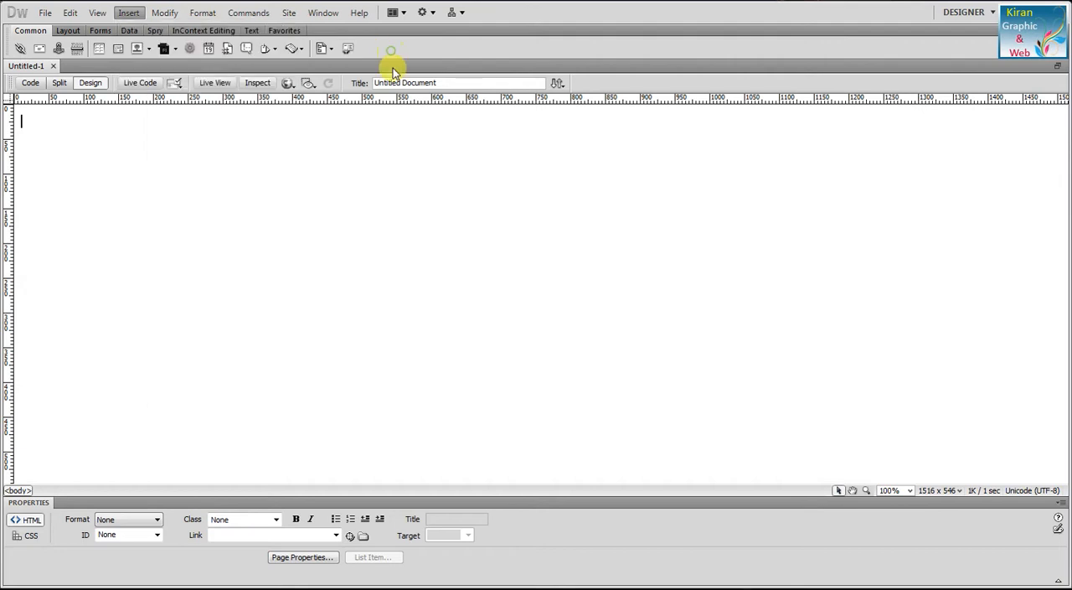
pyautogui.click(102, 48)
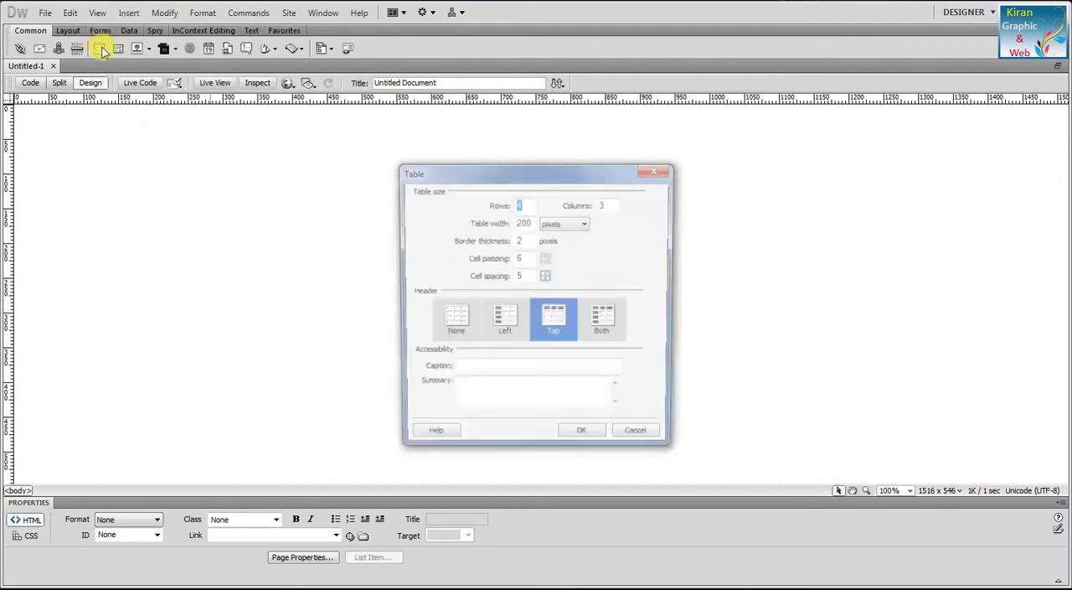
pyautogui.moveTo(476, 176); pyautogui.dragTo(428, 162)
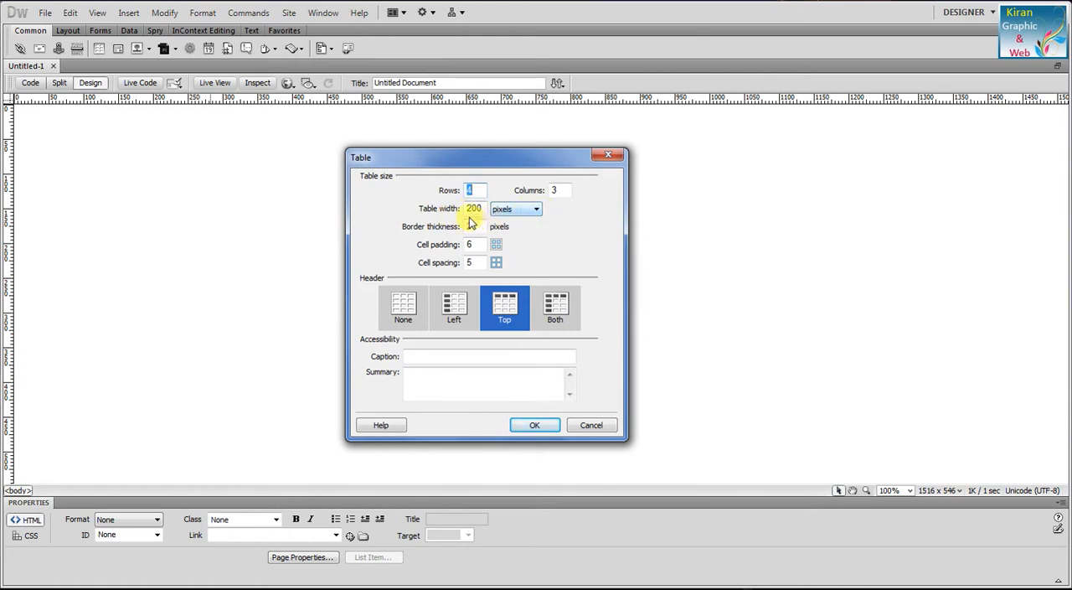
pyautogui.click(535, 211)
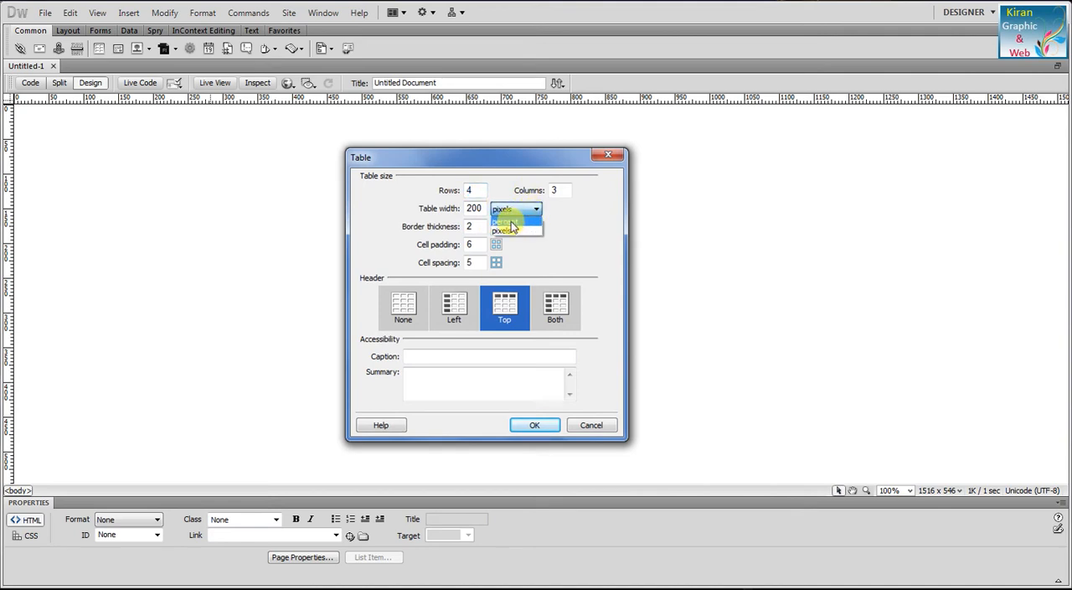
pyautogui.click(511, 221)
pyautogui.click(533, 211)
pyautogui.click(516, 231)
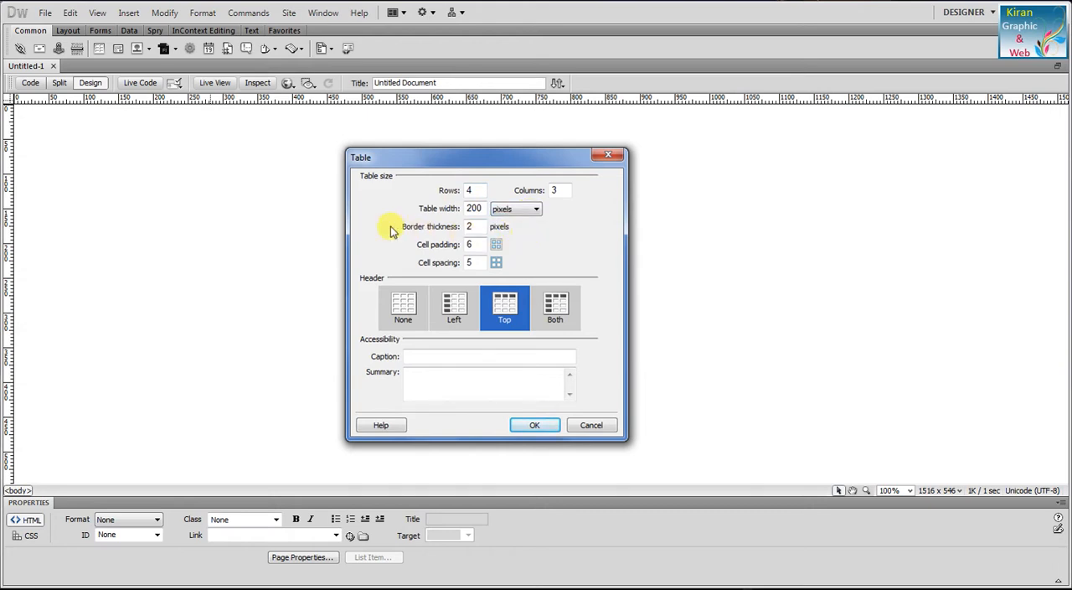
pyautogui.doubleClick(478, 225)
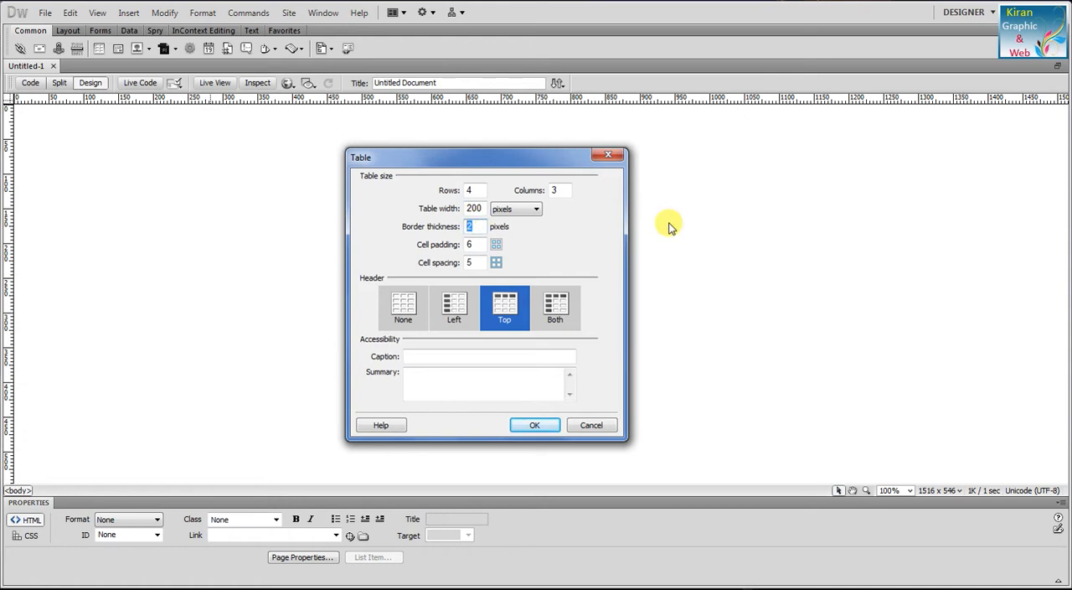
pyautogui.write('1')
# Step: Try the None, Left and Both header layouts for the new table and settle on Top
pyautogui.click(400, 308)
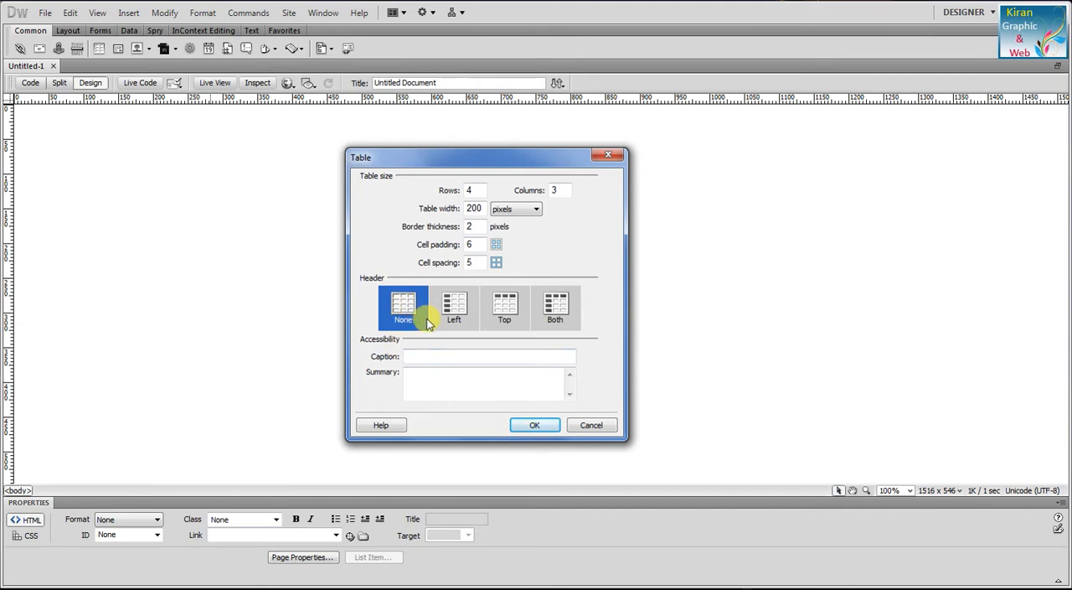
pyautogui.click(465, 312)
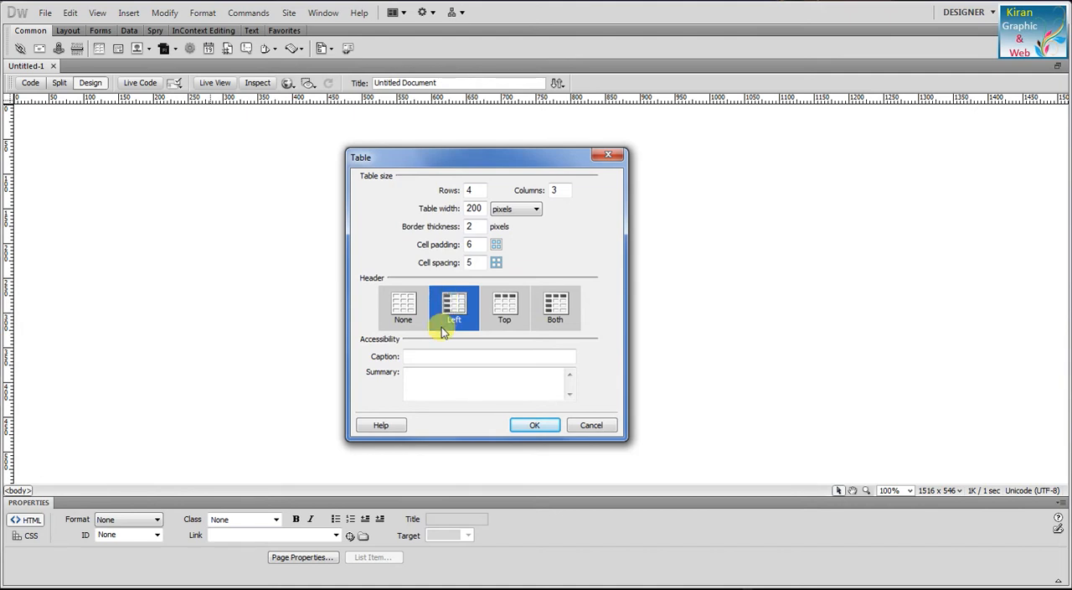
pyautogui.click(503, 306)
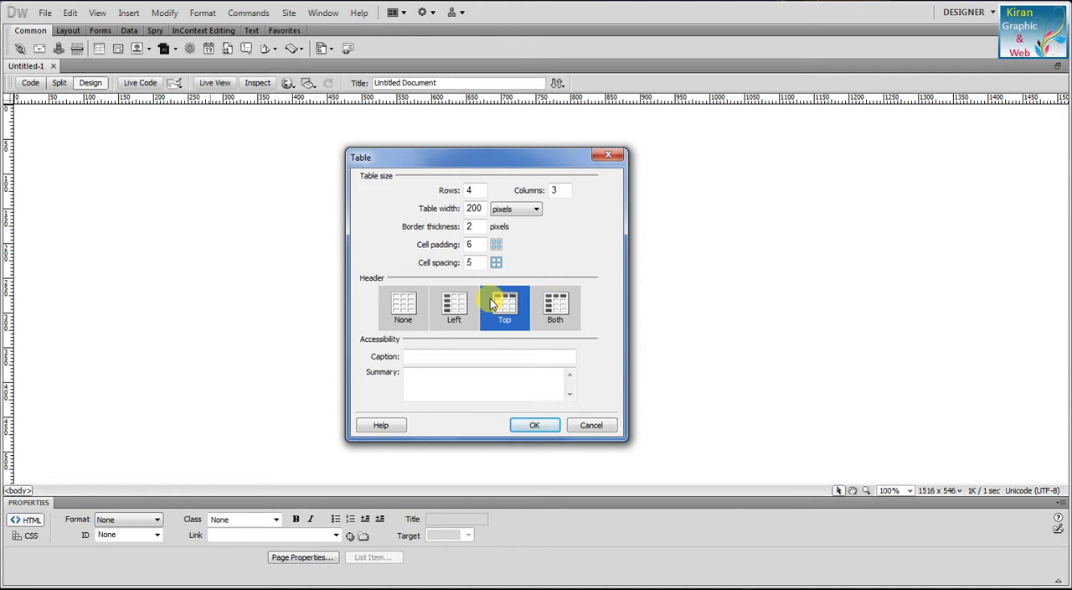
pyautogui.click(558, 309)
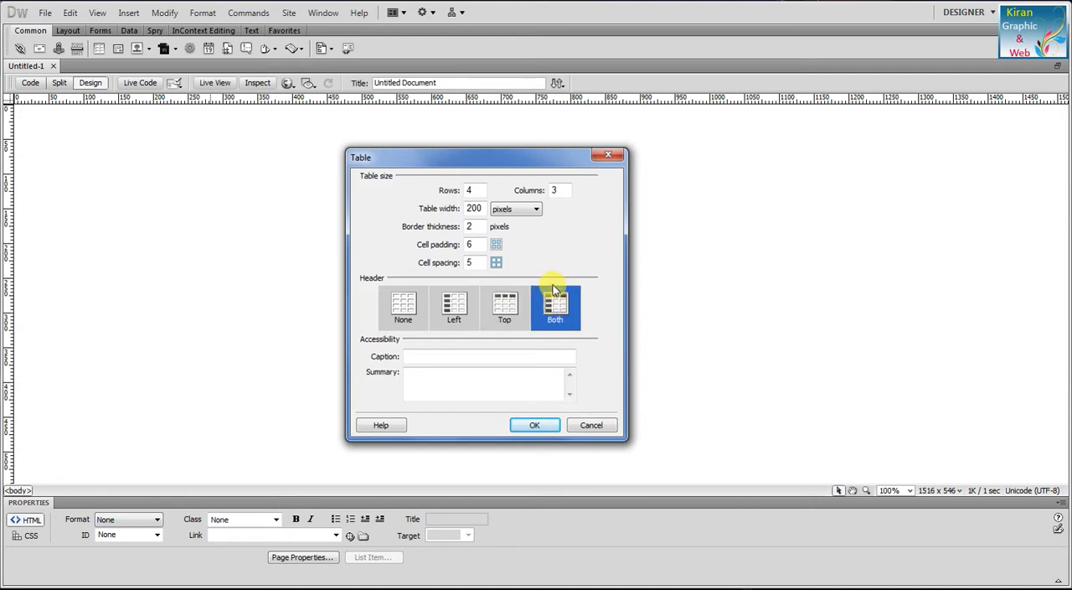
pyautogui.click(502, 305)
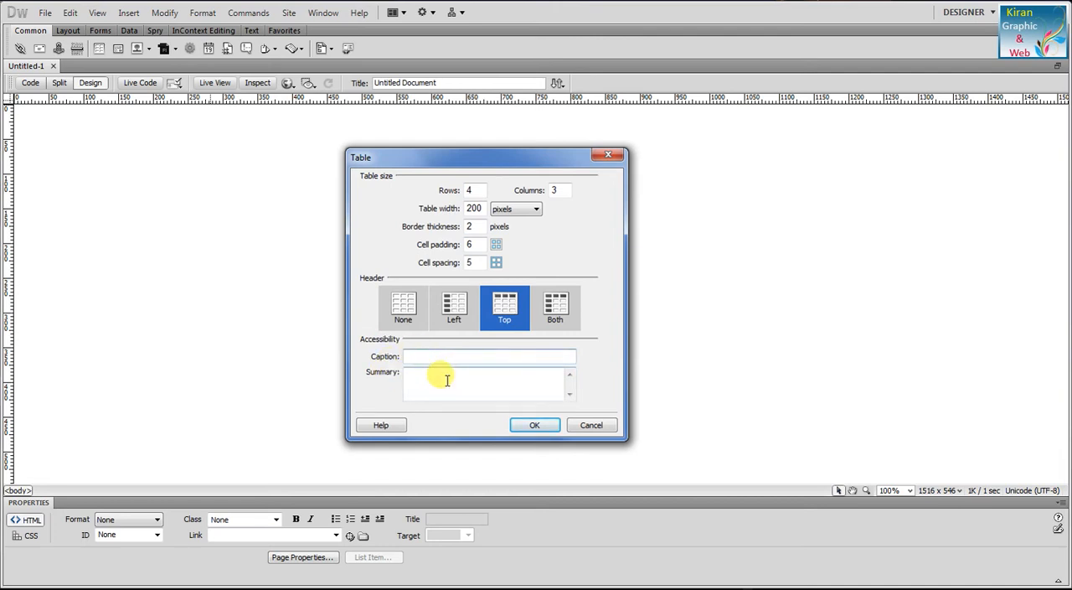
# Step: Insert the table with the caption "Student Details" and enlarge it to about 536 pixels wide
pyautogui.write('Student Details')
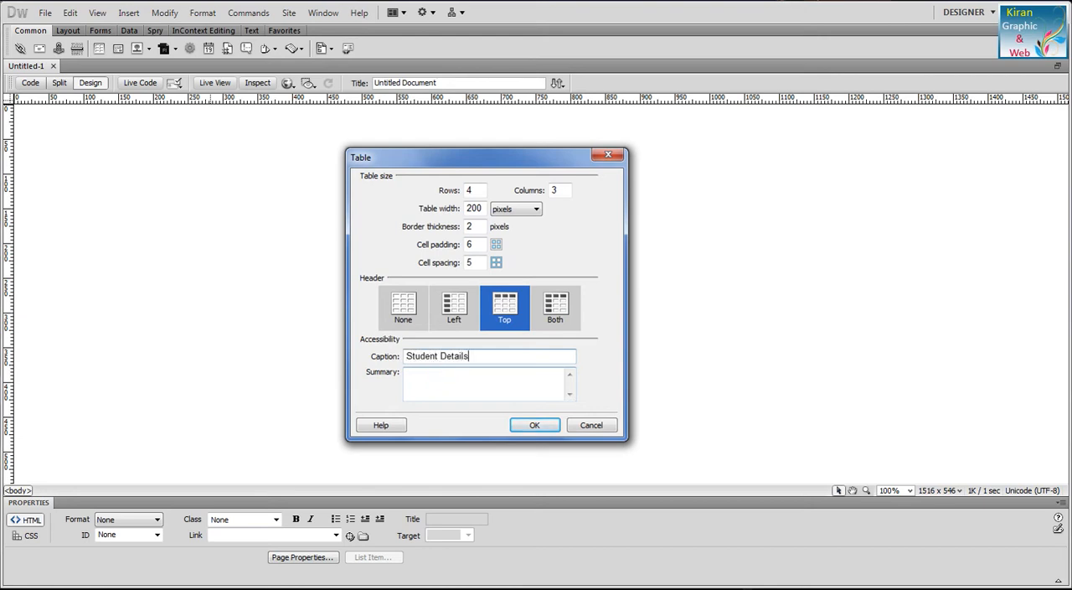
pyautogui.click(451, 374)
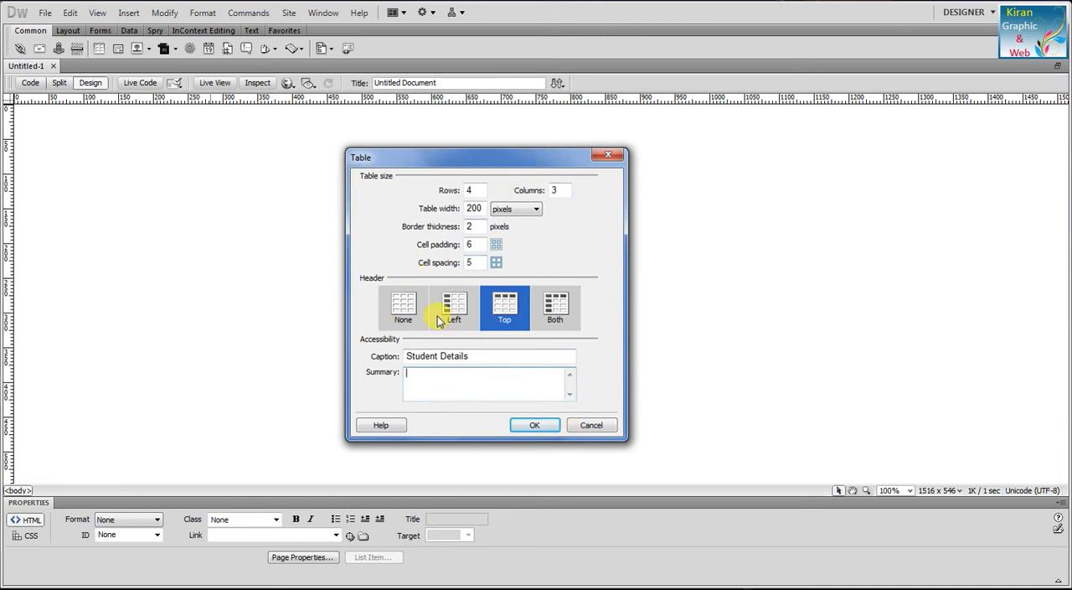
pyautogui.click(536, 426)
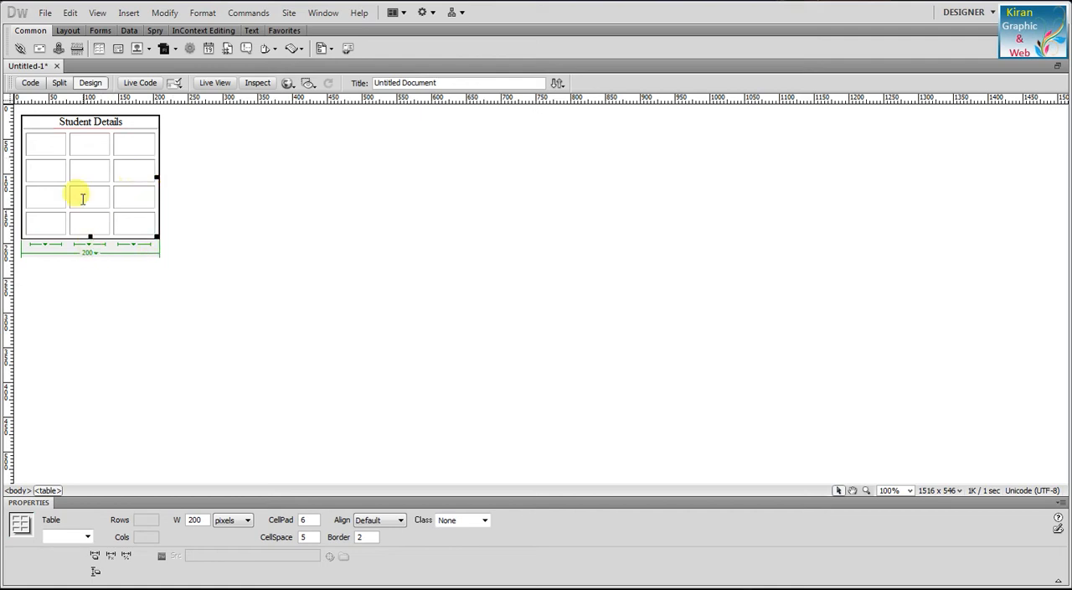
pyautogui.moveTo(156, 235); pyautogui.dragTo(385, 284)
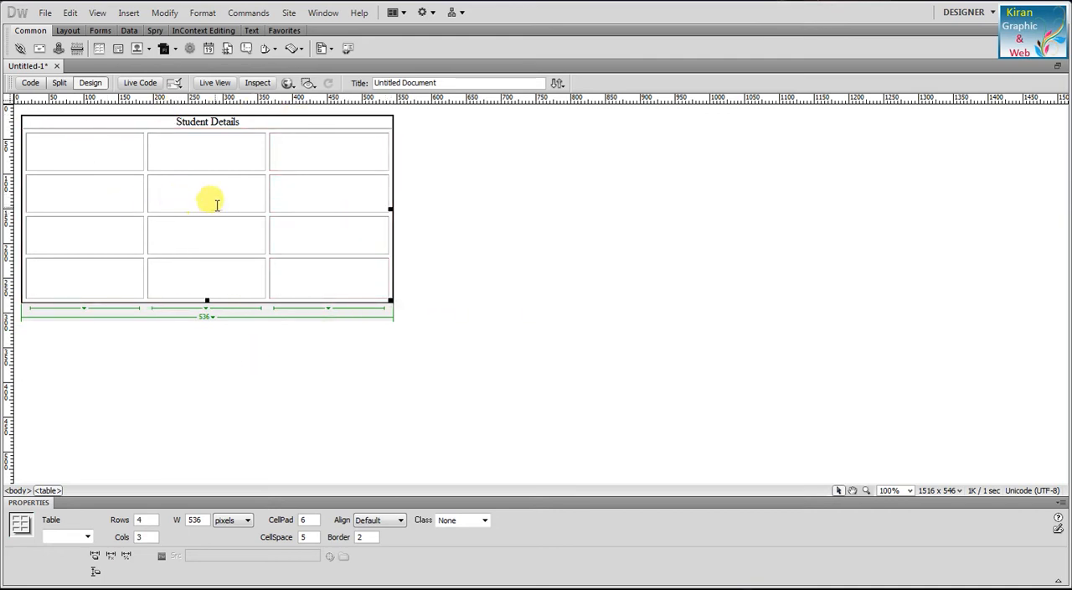
# Step: Fill the table's header row with "Student Name", "Course" and "Duration"
pyautogui.click(84, 138)
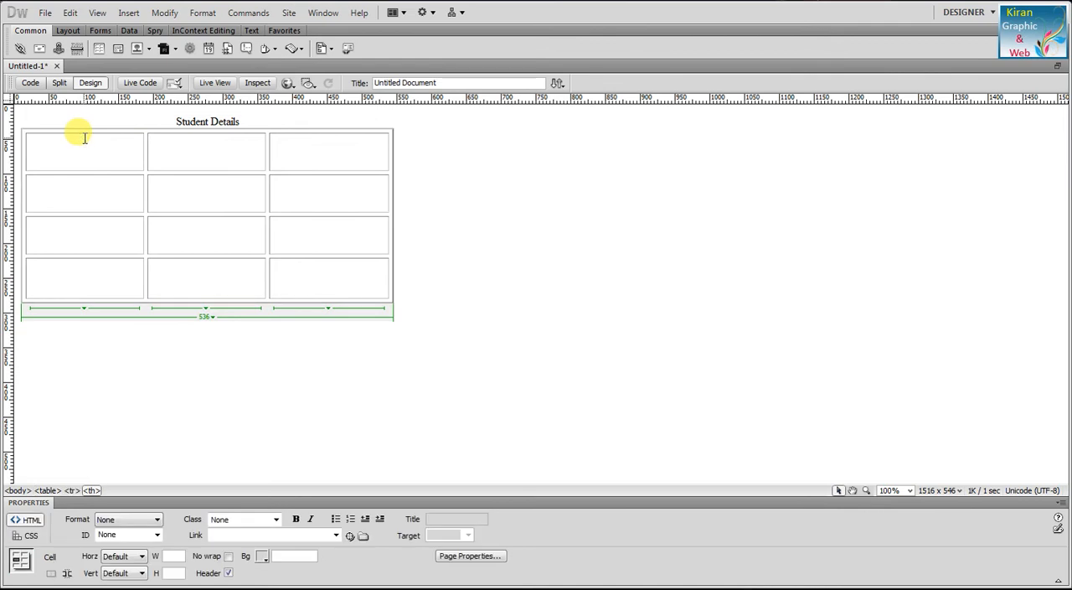
pyautogui.write('Su')
pyautogui.press('BackSpace')
pyautogui.write('tudent Name')
pyautogui.press('Tab')
pyautogui.write('Courss')
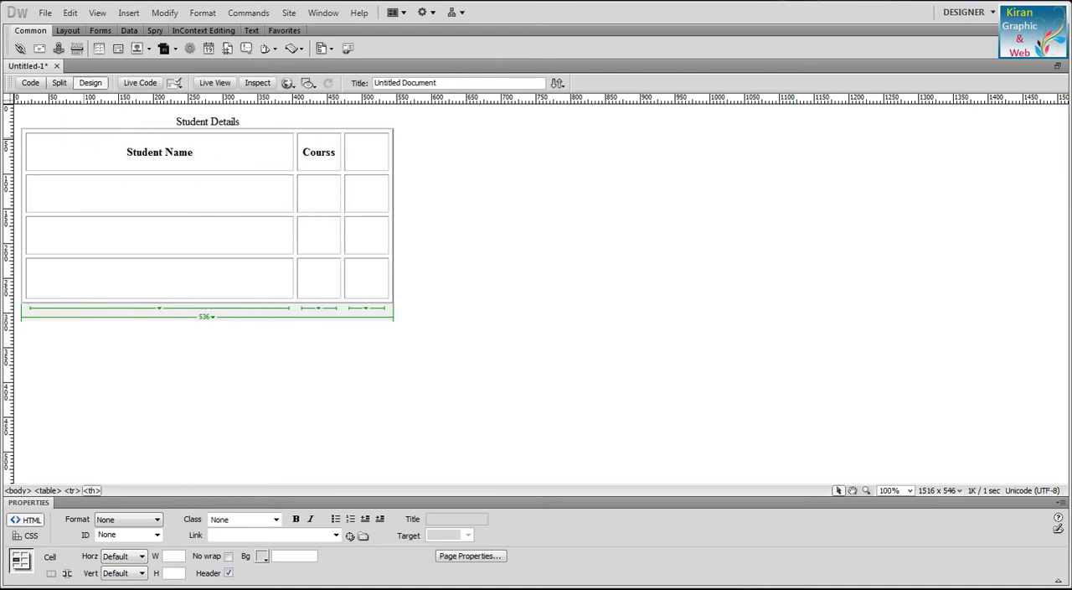
pyautogui.press('BackSpace')
pyautogui.write('e')
pyautogui.press('Tab')
pyautogui.write('Duration')
# Step: Fill the first row below the headers with the student's name, the course "DTP" and the duration "3 months"
pyautogui.click(120, 185)
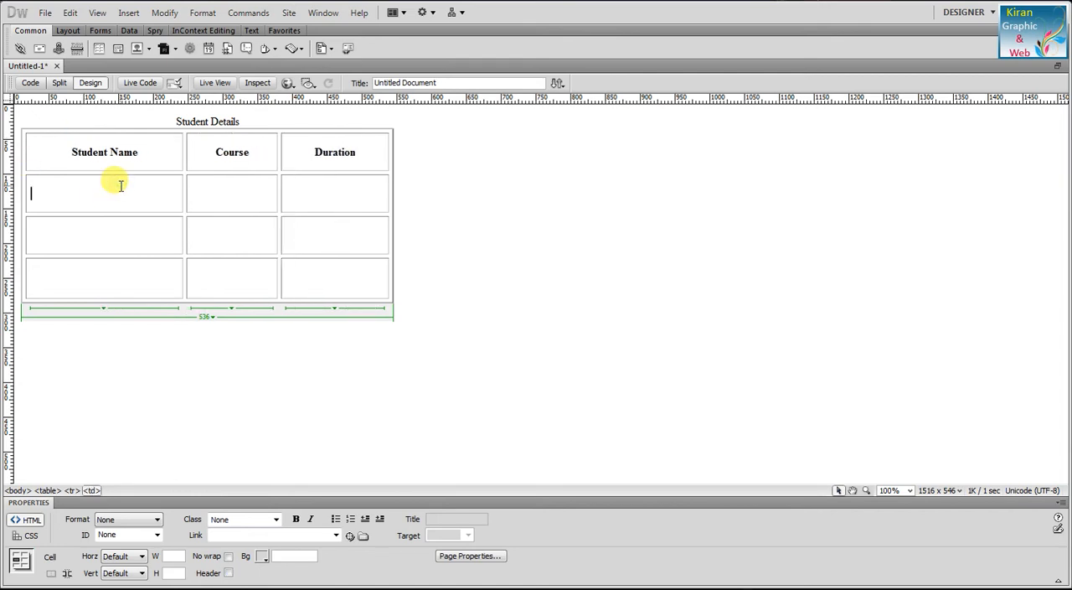
pyautogui.write('Anil')
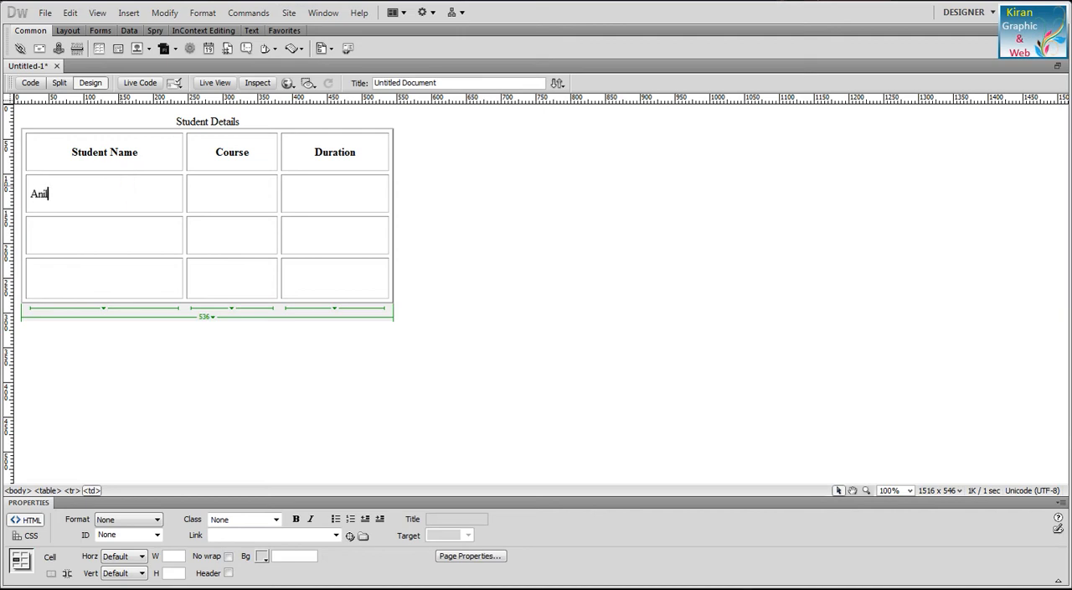
pyautogui.write('DT')
pyautogui.write('5')
pyautogui.press('BackSpace')
pyautogui.press('BackSpace')
pyautogui.press('BackSpace')
pyautogui.press('BackSpace')
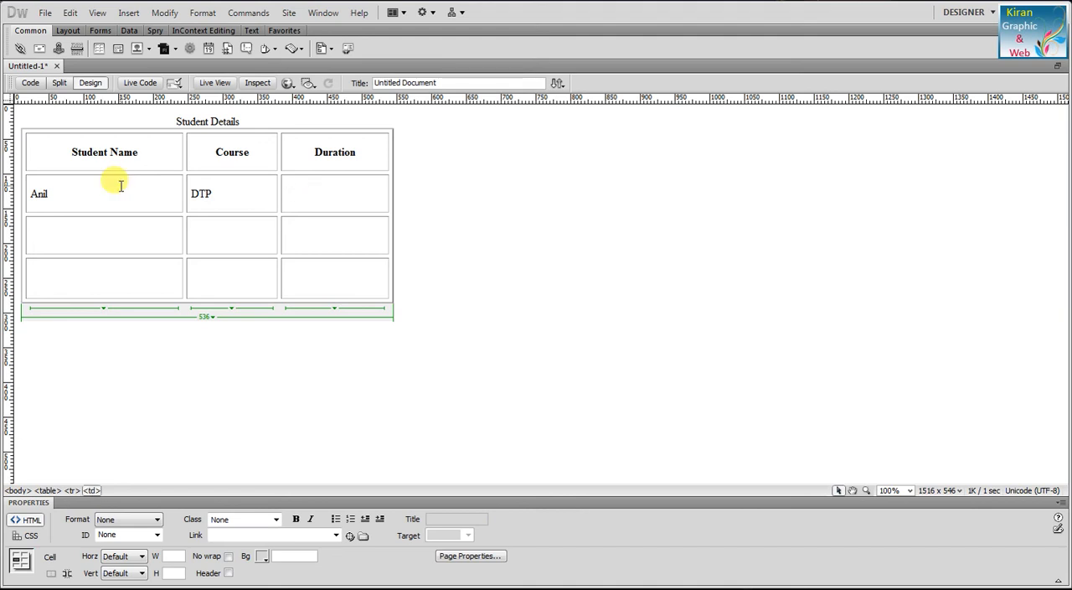
pyautogui.write('3 months')
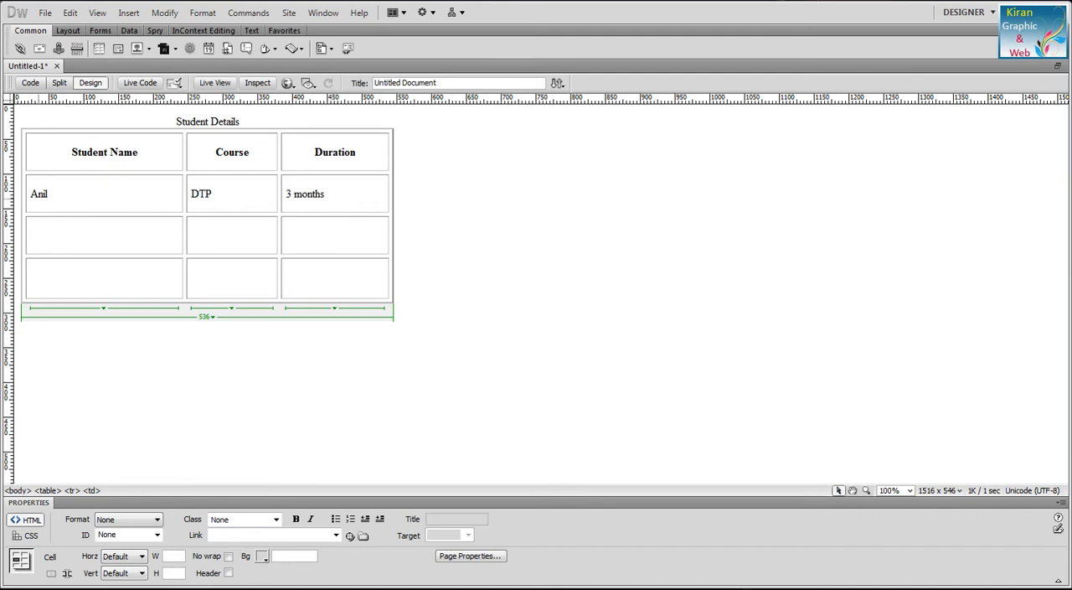
# Step: Fill the second student row with the student's name, the course "Ms.Office" and the duration "2 months"
pyautogui.click(140, 243)
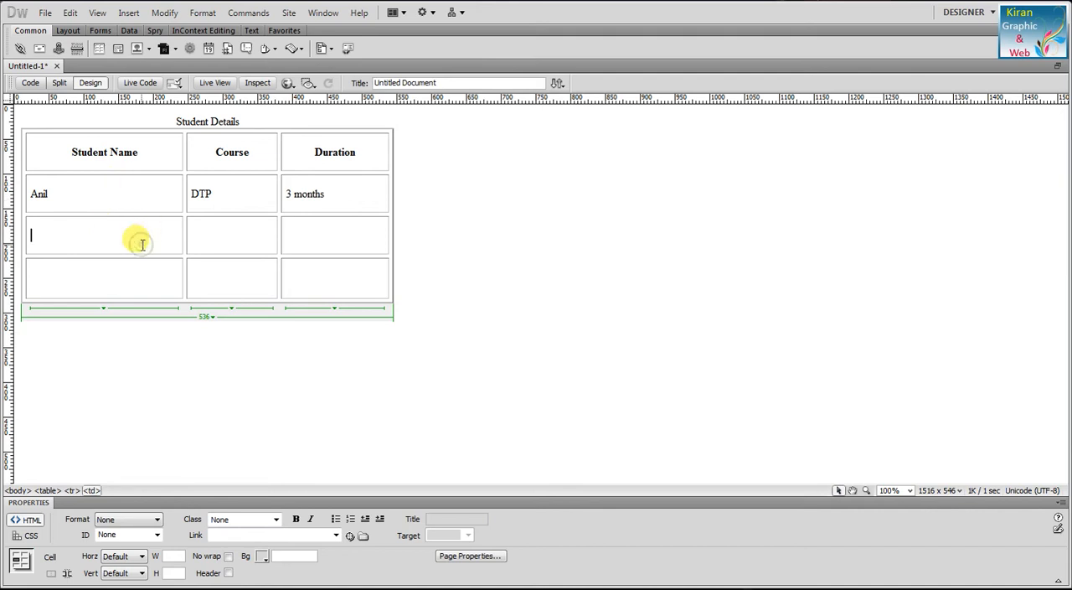
pyautogui.write('Suyn')
pyautogui.write('ni')
pyautogui.write('Ms.Office')
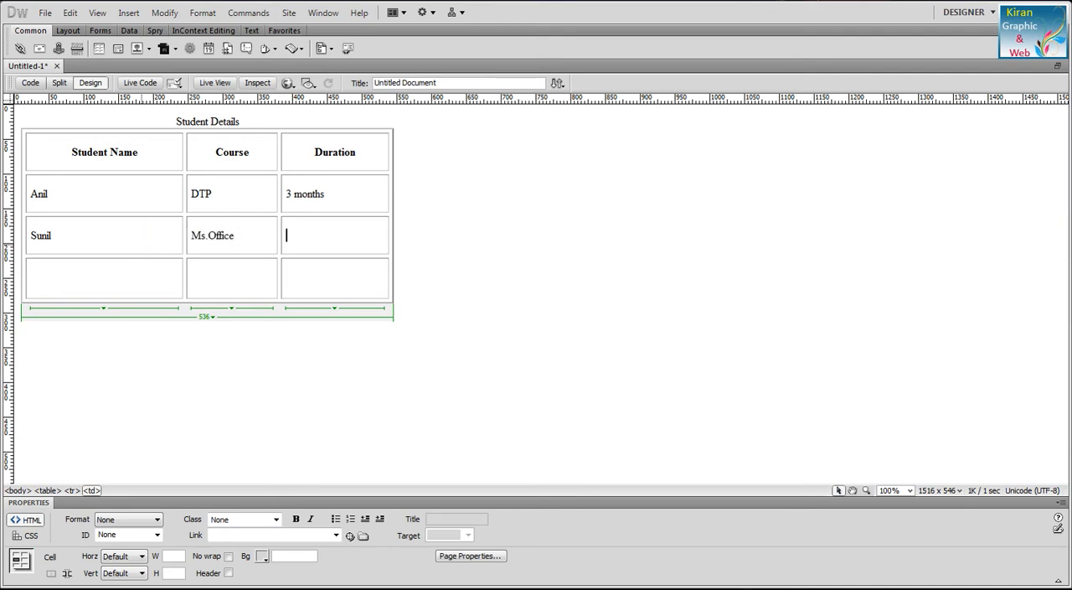
pyautogui.write('2 months')
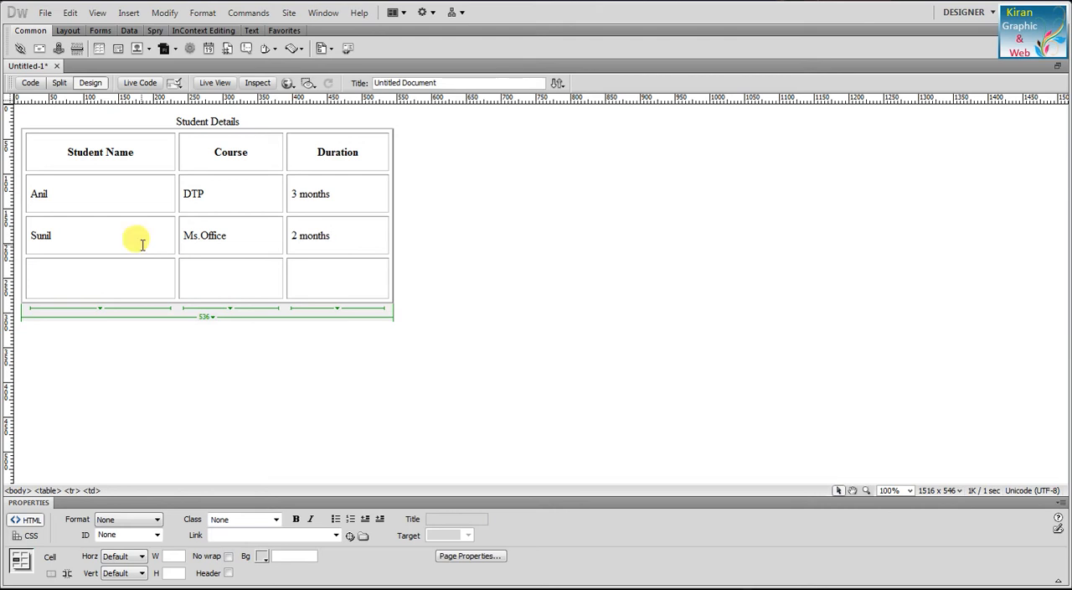
# Step: Fill the last student row with the student's name, the course "Tally" and the duration "3 months"
pyautogui.press('Tab')
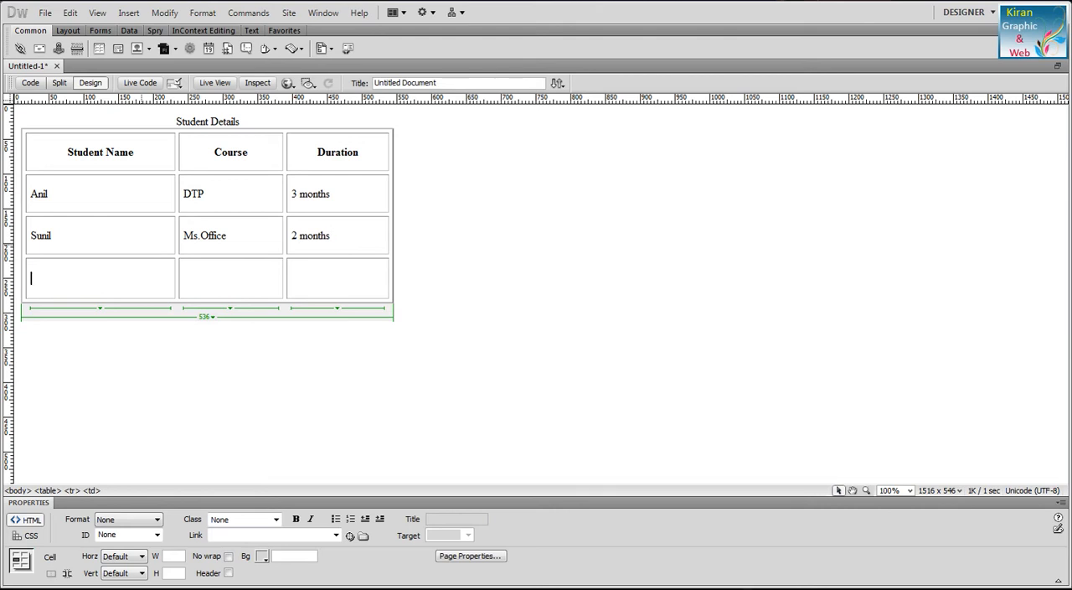
pyautogui.write('An')
pyautogui.write('kitan')
pyautogui.press('BackSpace')
pyautogui.press('Tab')
pyautogui.write('Tall')
pyautogui.press('Tab')
pyautogui.write('3')
pyautogui.click(142, 244)
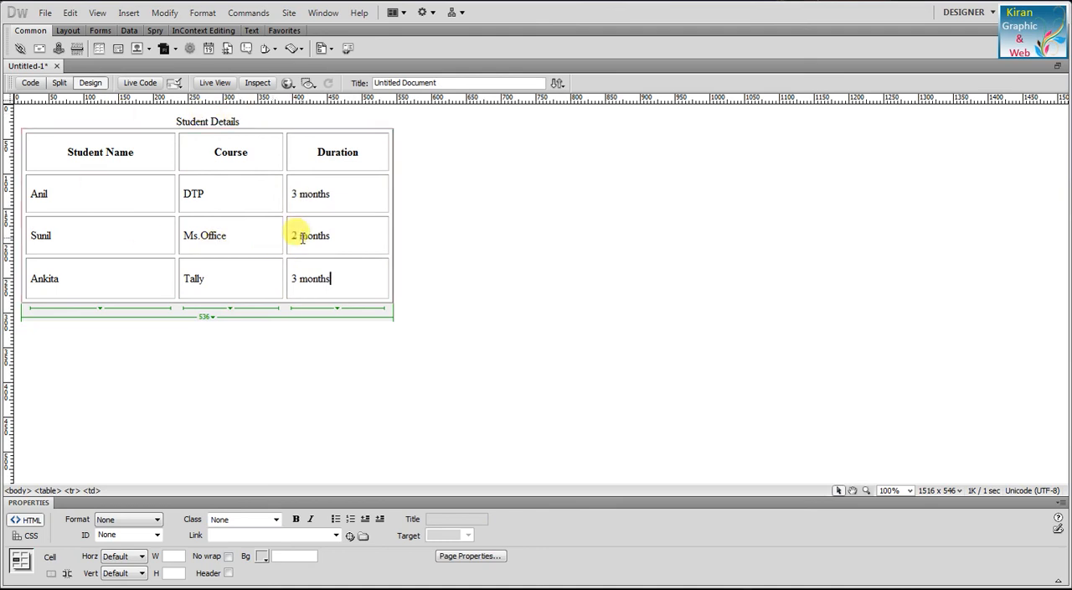
# Step: Try Left, Center and Right alignment on the whole student details table, and return its alignment to Default
pyautogui.click(325, 126)
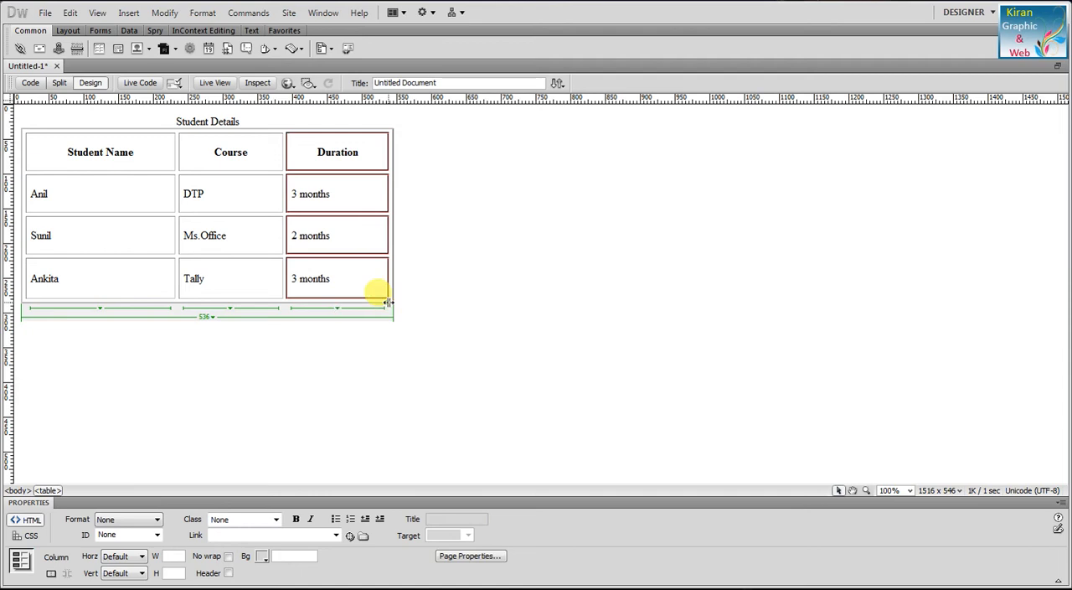
pyautogui.click(249, 194)
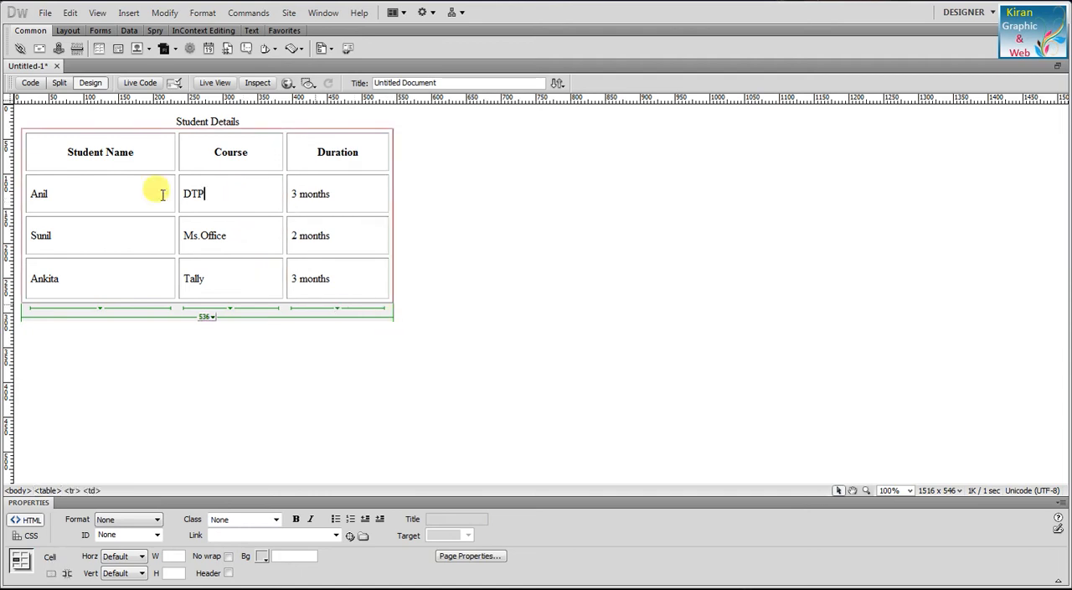
pyautogui.click(196, 300)
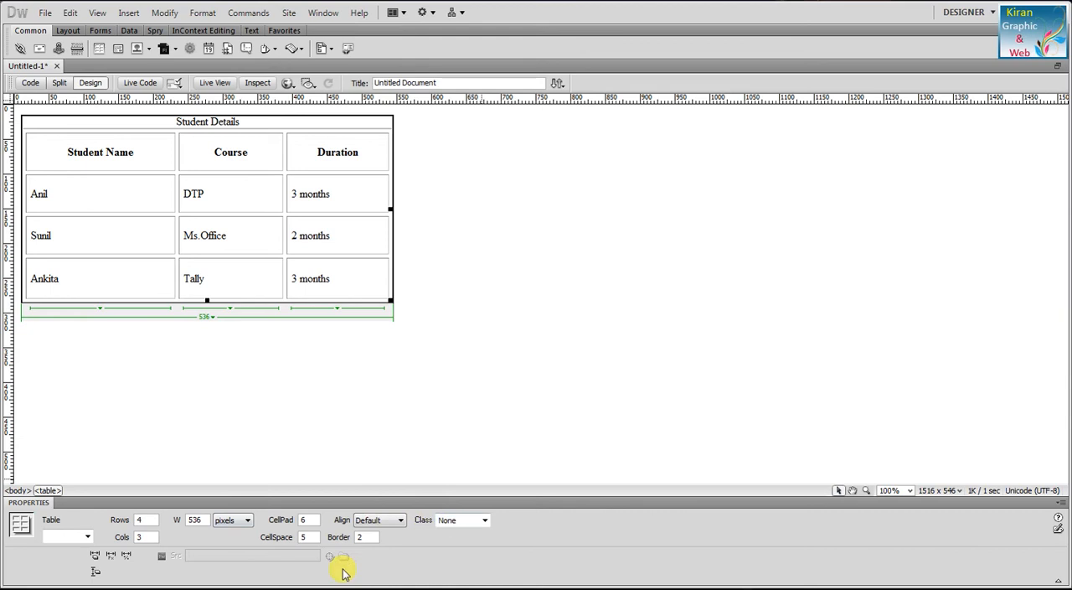
pyautogui.click(393, 528)
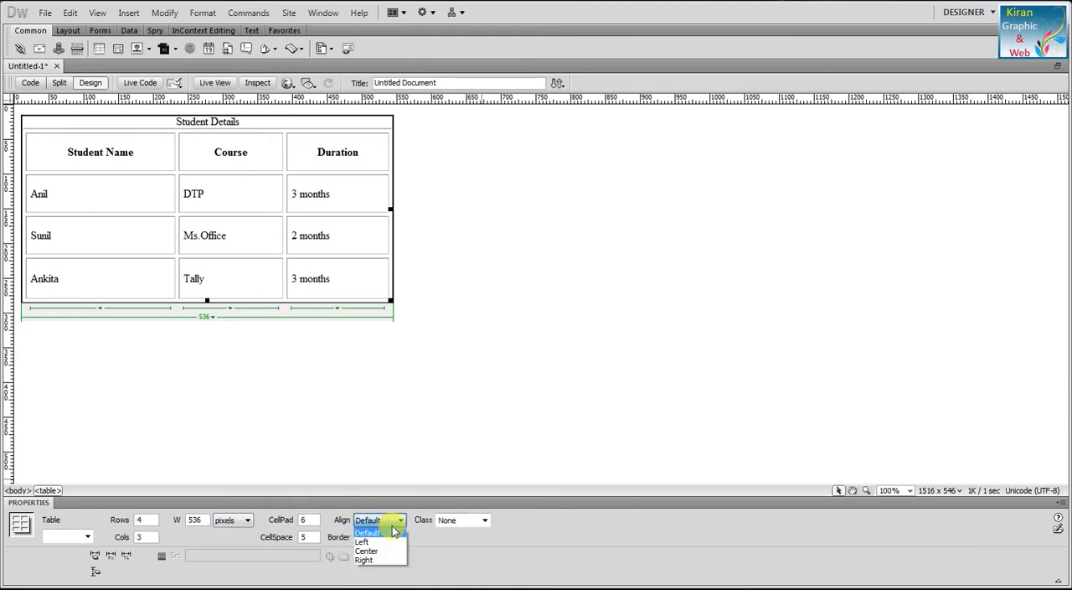
pyautogui.click(383, 543)
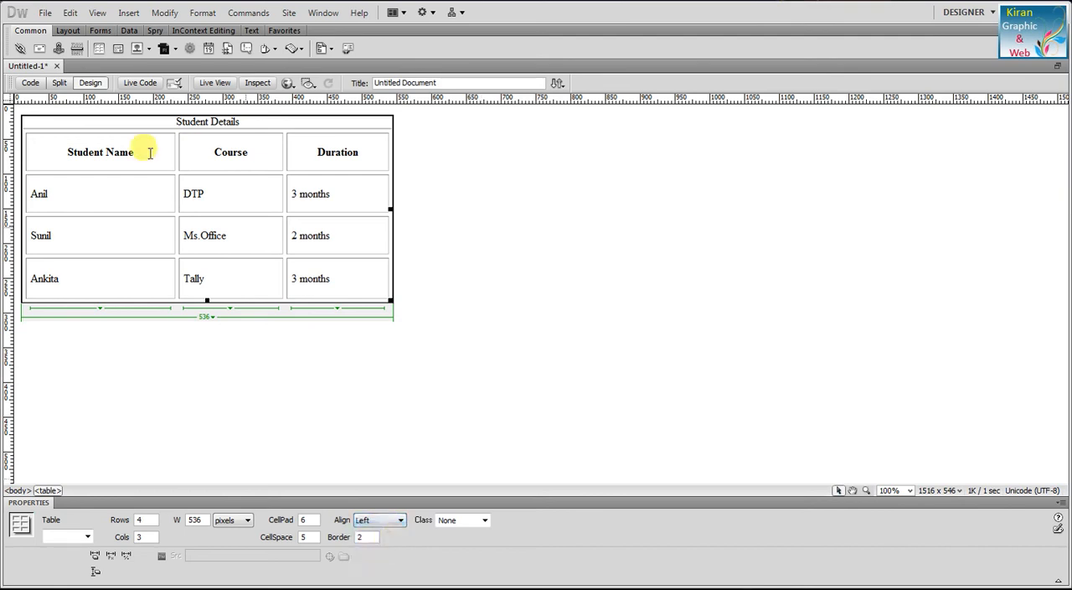
pyautogui.click(389, 520)
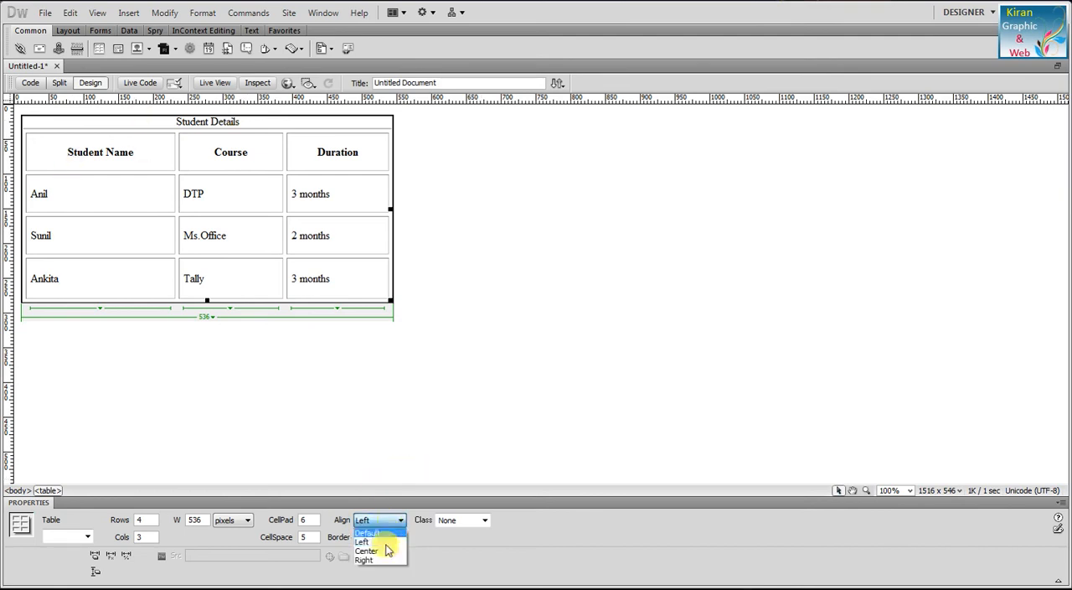
pyautogui.click(383, 550)
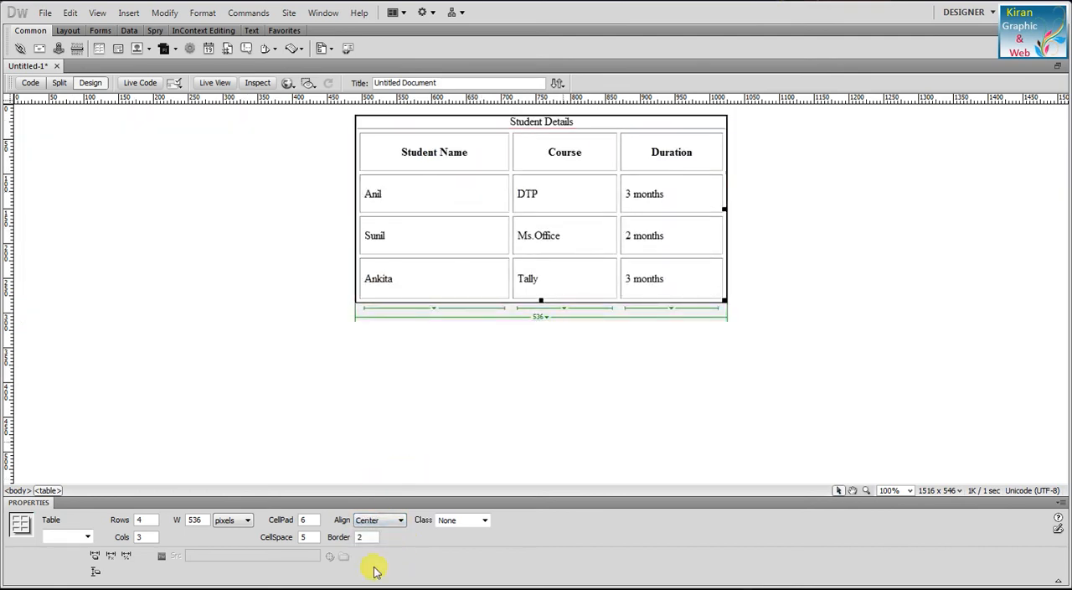
pyautogui.click(387, 520)
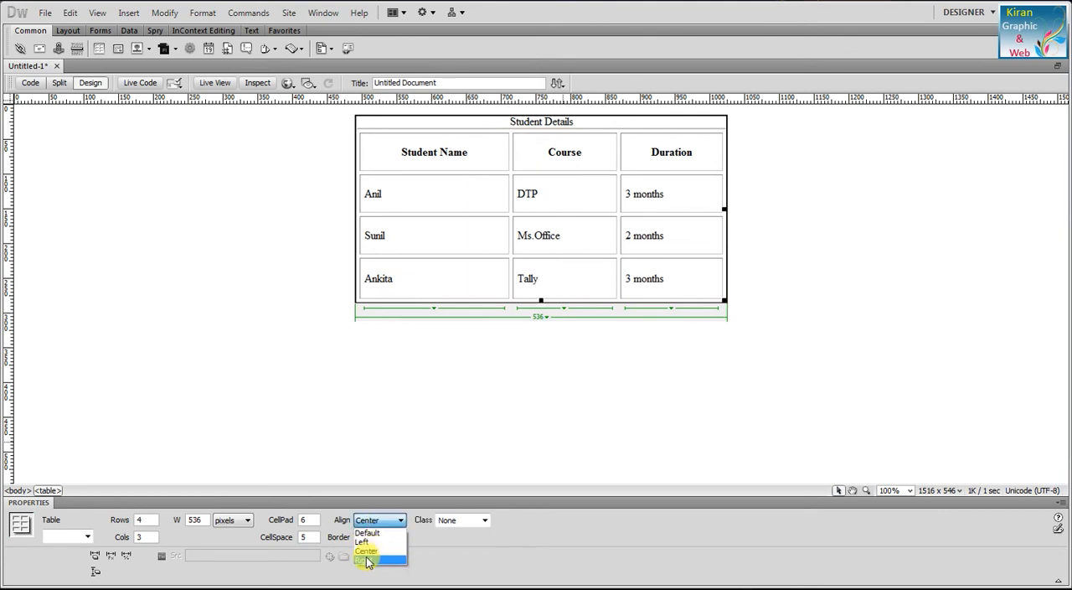
pyautogui.click(367, 558)
pyautogui.click(383, 519)
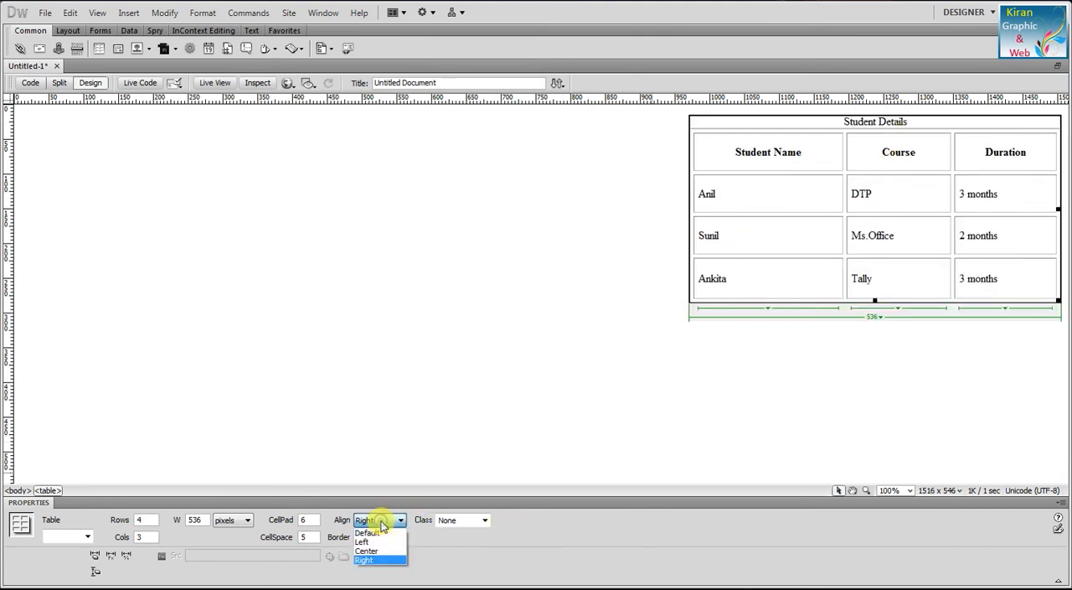
pyautogui.click(369, 533)
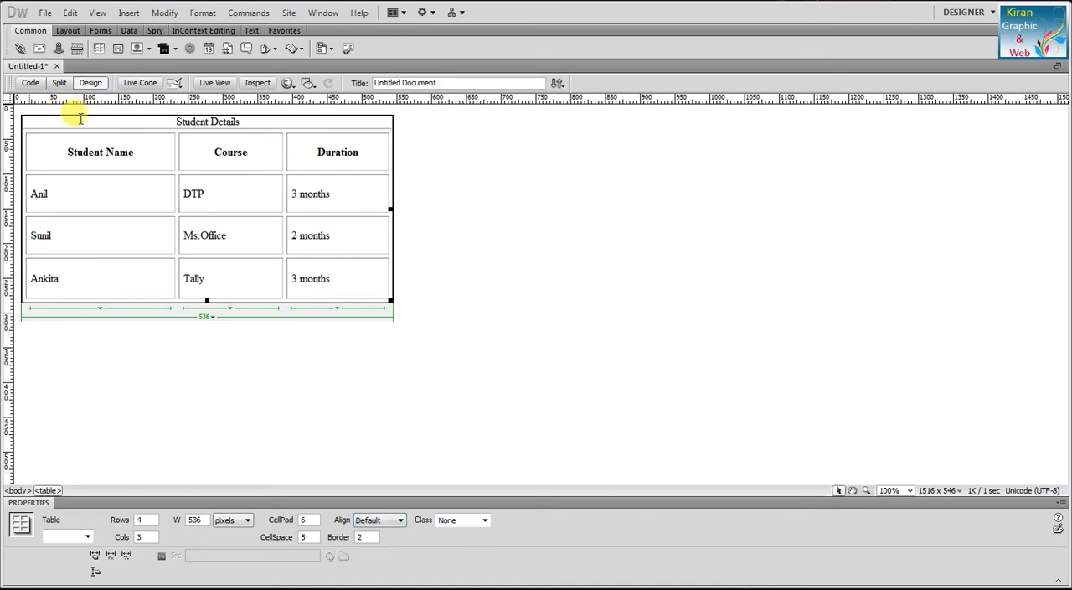
# Step: Give the table's header row a #9999CC background, and replace that color with #99CCCC
pyautogui.click(226, 233)
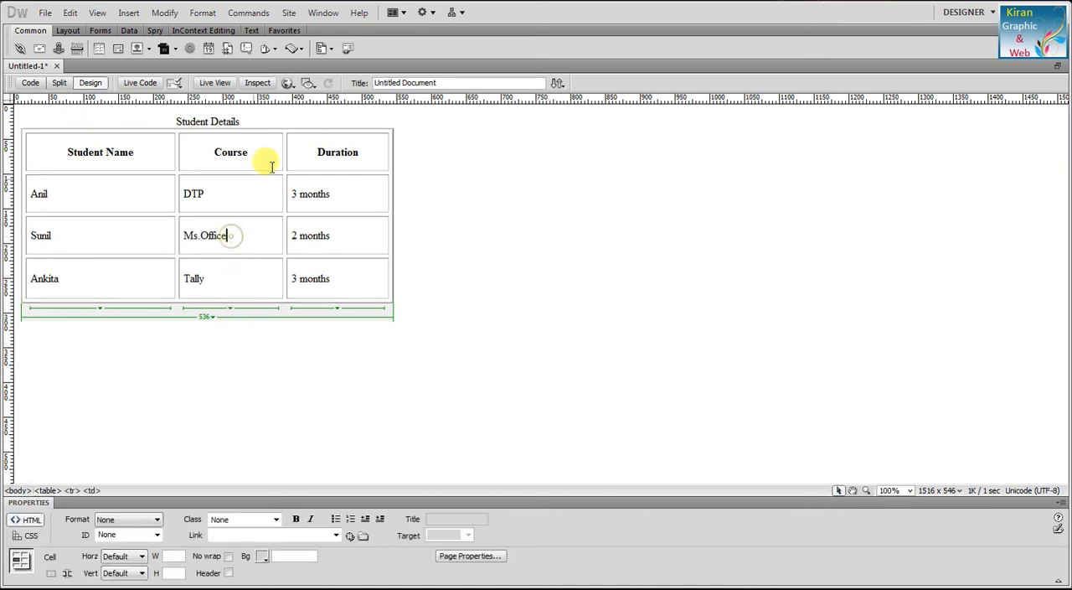
pyautogui.moveTo(364, 149); pyautogui.dragTo(61, 159)
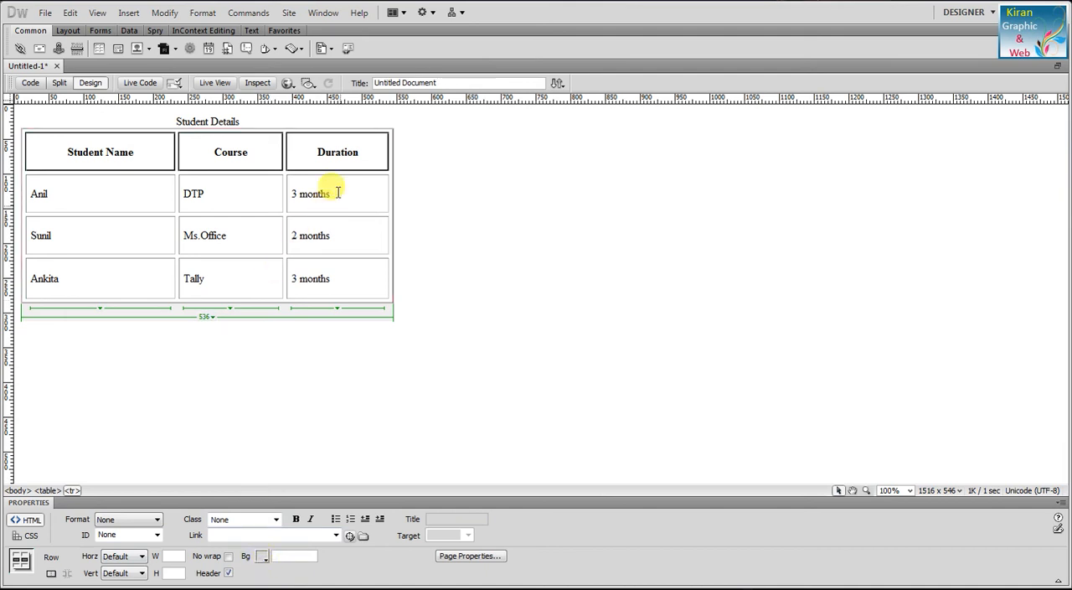
pyautogui.click(264, 558)
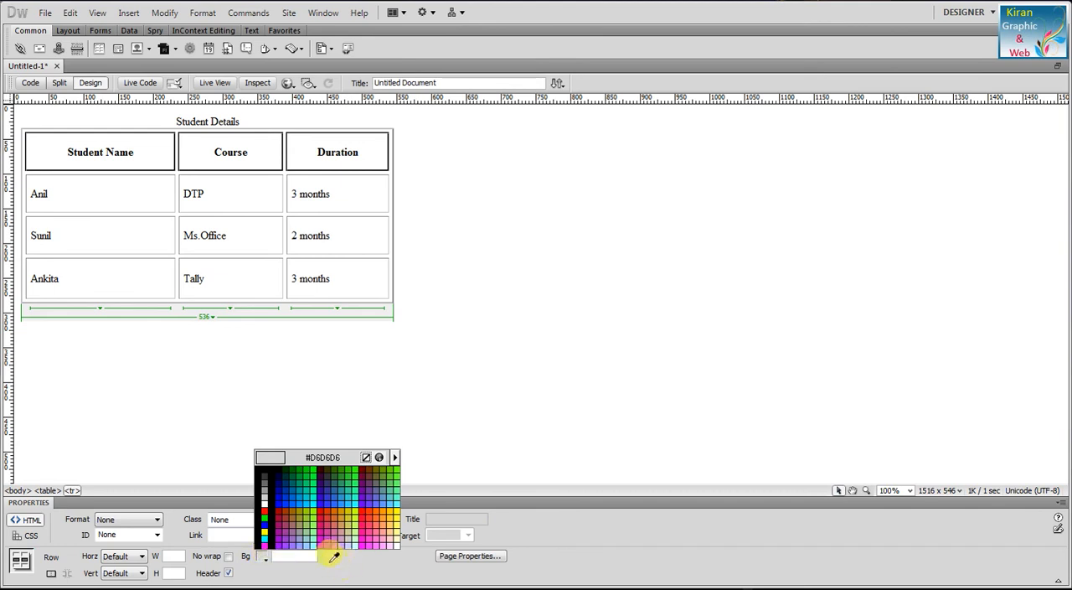
pyautogui.click(307, 533)
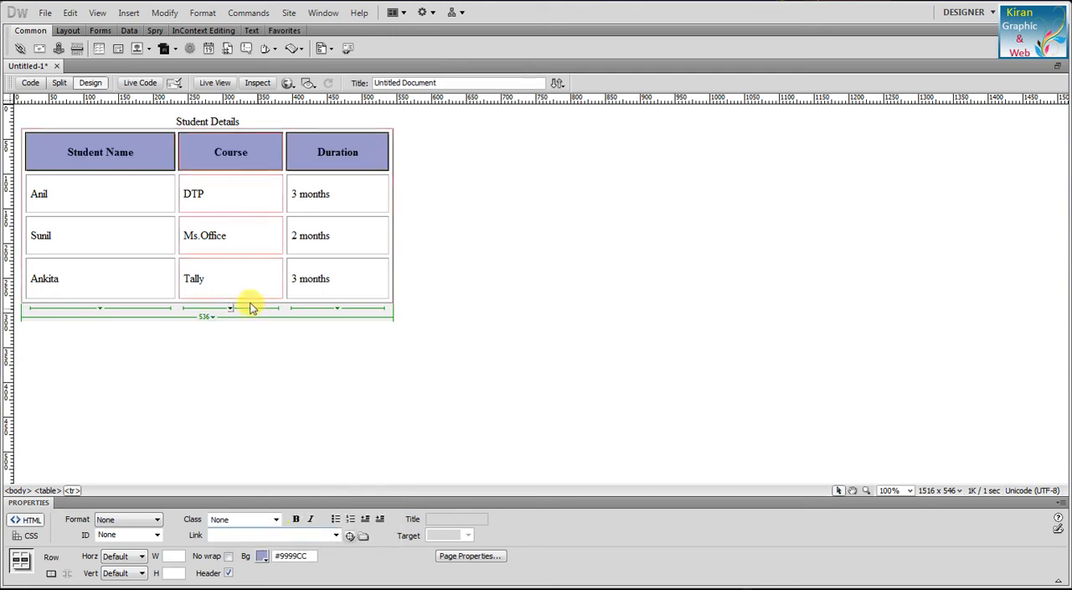
pyautogui.click(264, 558)
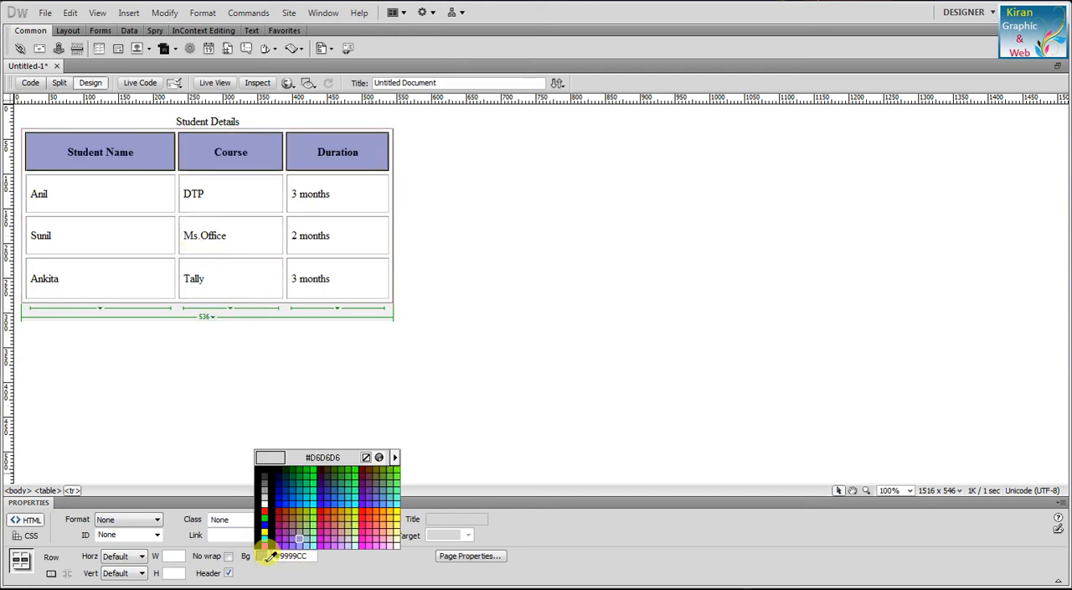
pyautogui.click(308, 533)
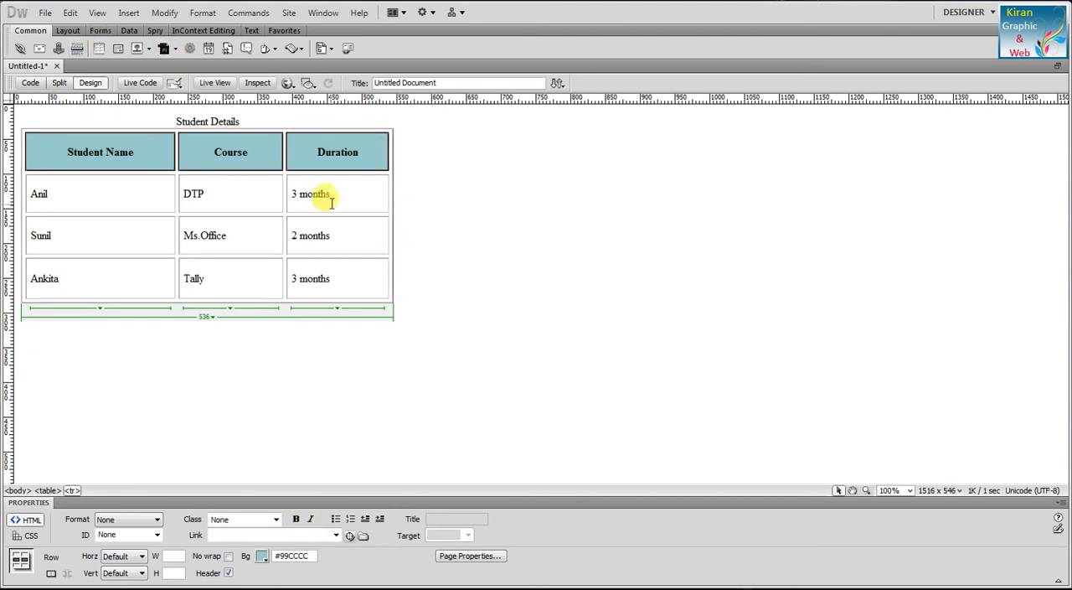
# Step: Set the background color of the first student row, with the DTP course, to #FFCCCC
pyautogui.click(337, 278)
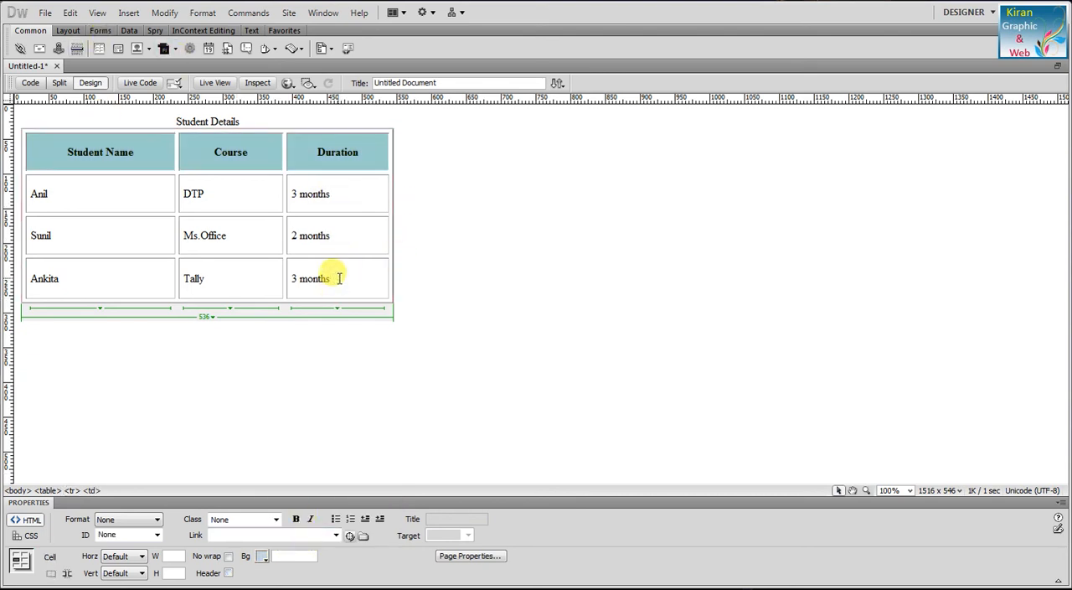
pyautogui.moveTo(354, 201); pyautogui.dragTo(96, 210)
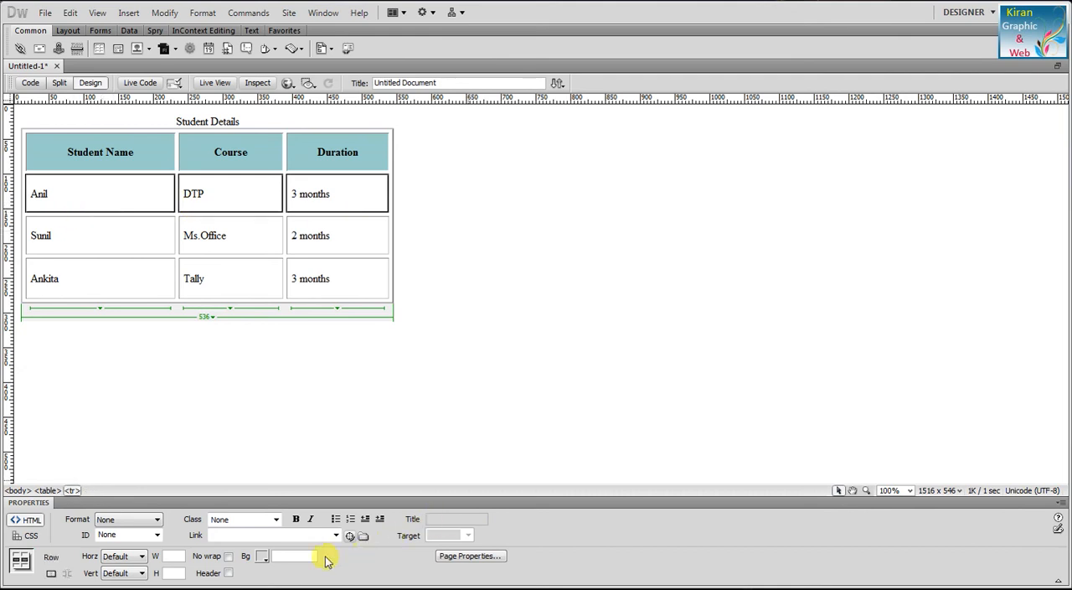
pyautogui.click(263, 556)
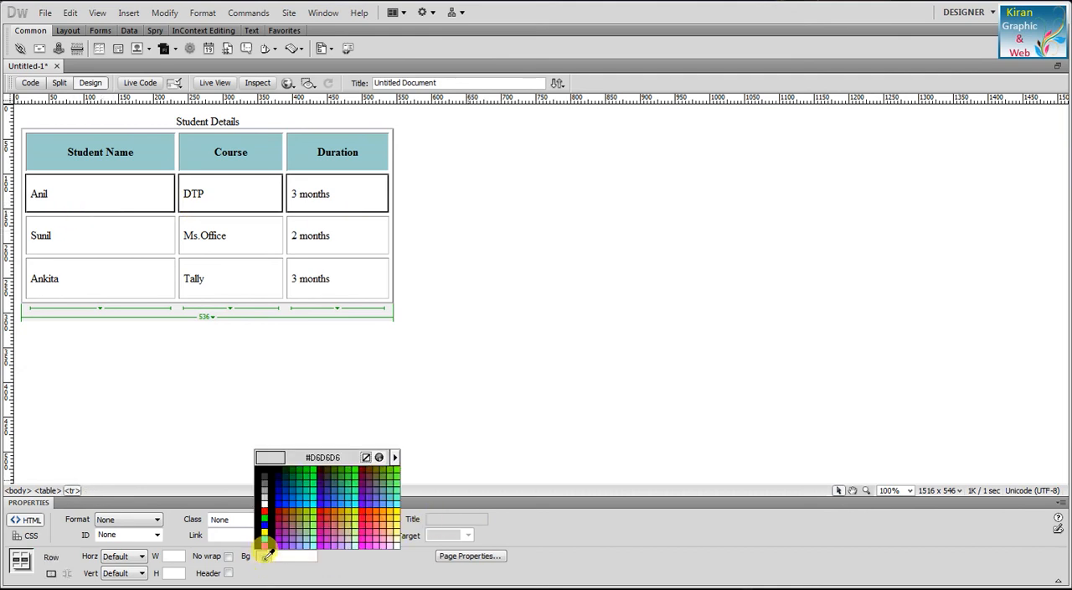
pyautogui.click(390, 542)
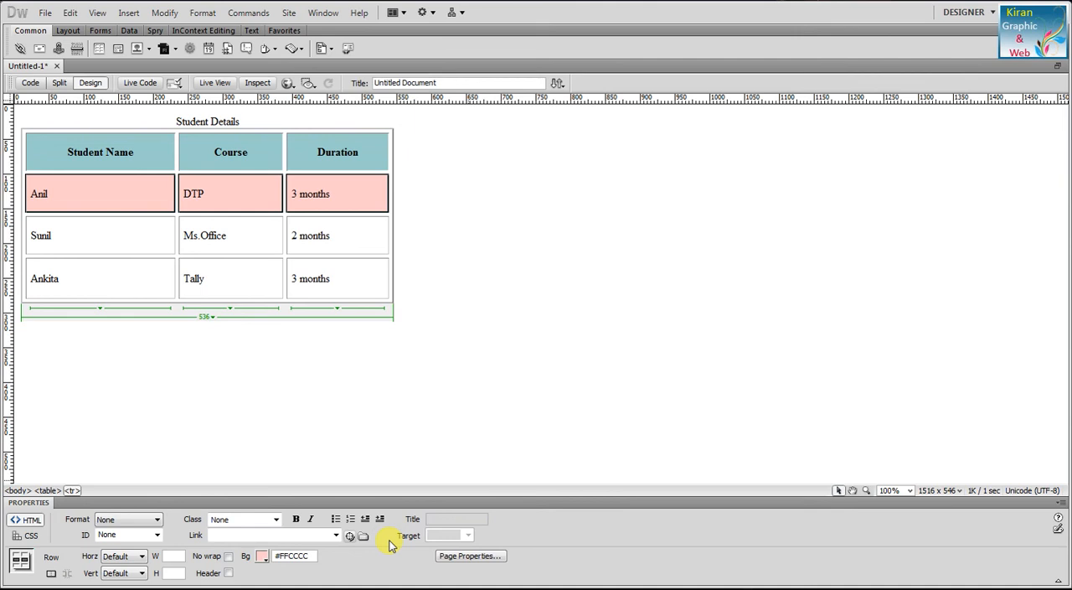
pyautogui.click(310, 235)
pyautogui.moveTo(230, 240); pyautogui.dragTo(51, 245)
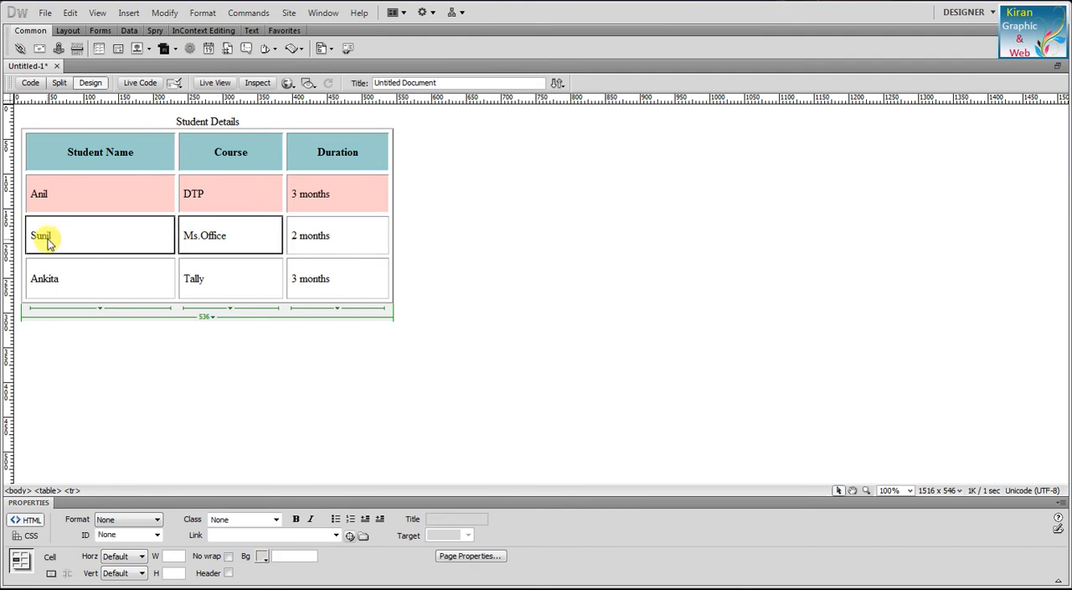
pyautogui.click(274, 249)
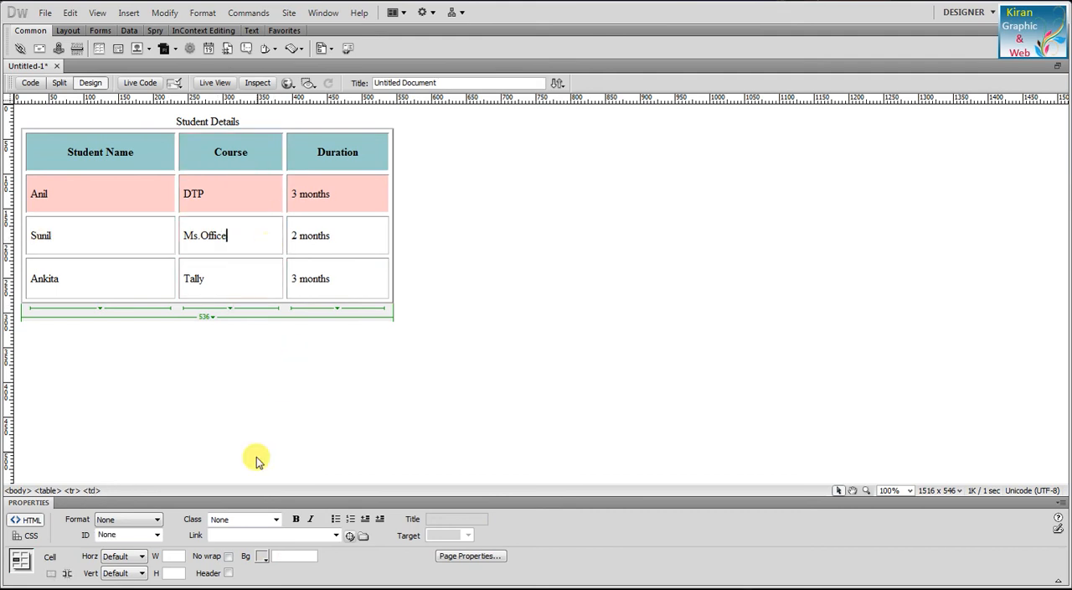
pyautogui.moveTo(337, 242); pyautogui.dragTo(39, 232)
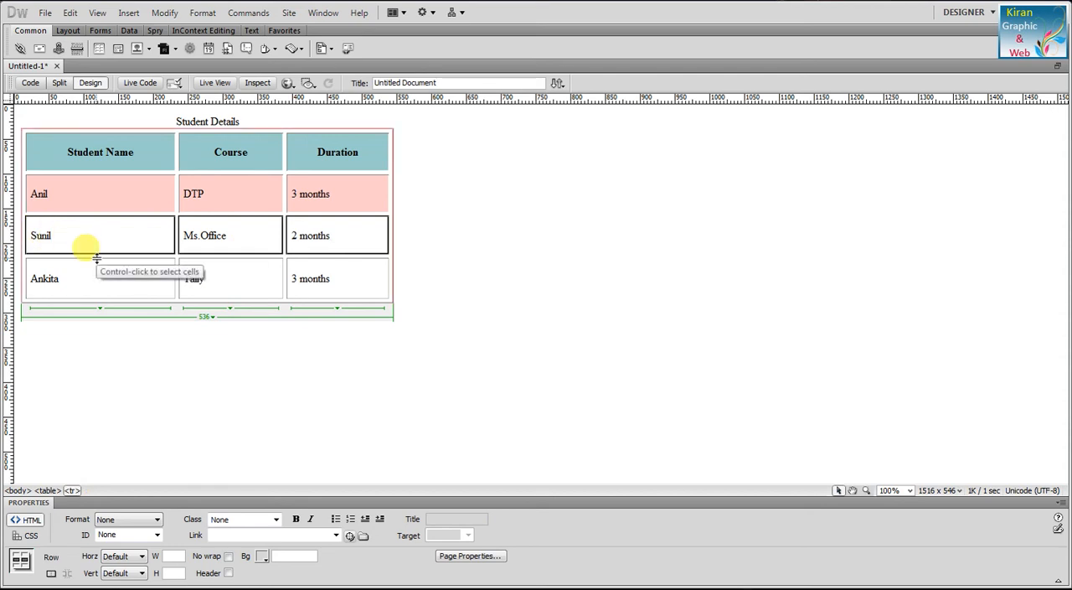
pyautogui.click(195, 202)
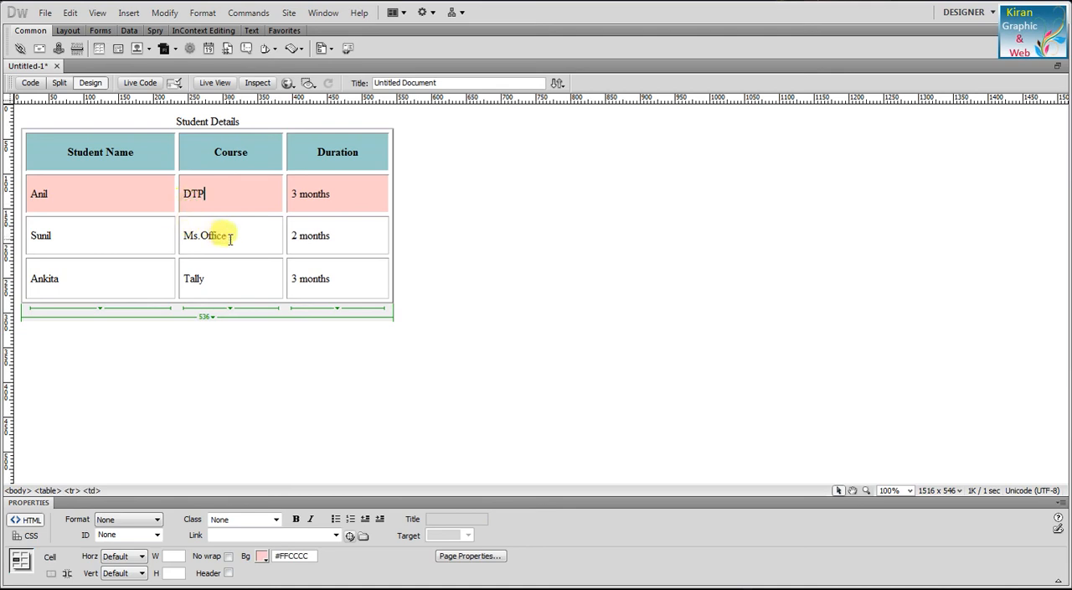
# Step: Merge the student name cell and the "Tally" cell of the last row into one cell
pyautogui.moveTo(223, 232); pyautogui.dragTo(120, 235)
pyautogui.moveTo(240, 270); pyautogui.dragTo(26, 268)
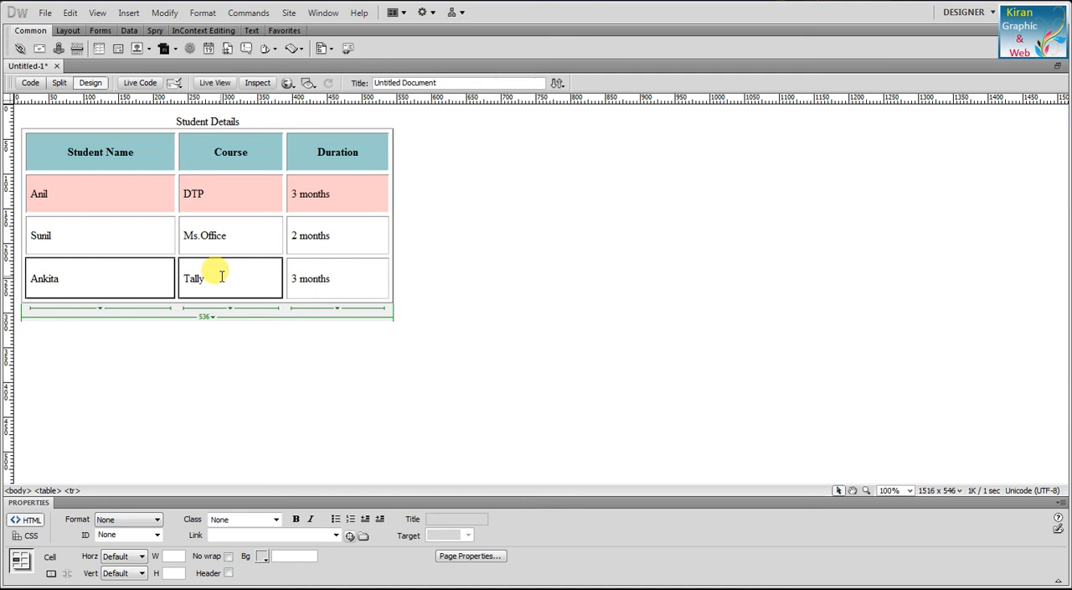
pyautogui.click(51, 574)
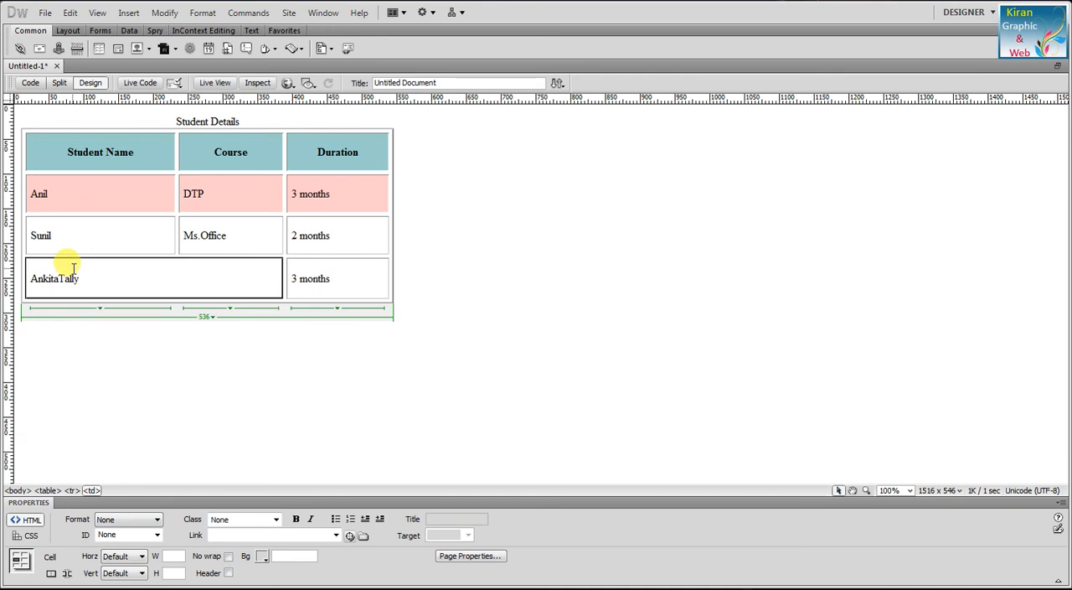
# Step: Split the merged cell in the last row into 2 columns and move "Tally" into the Course cell
pyautogui.click(68, 575)
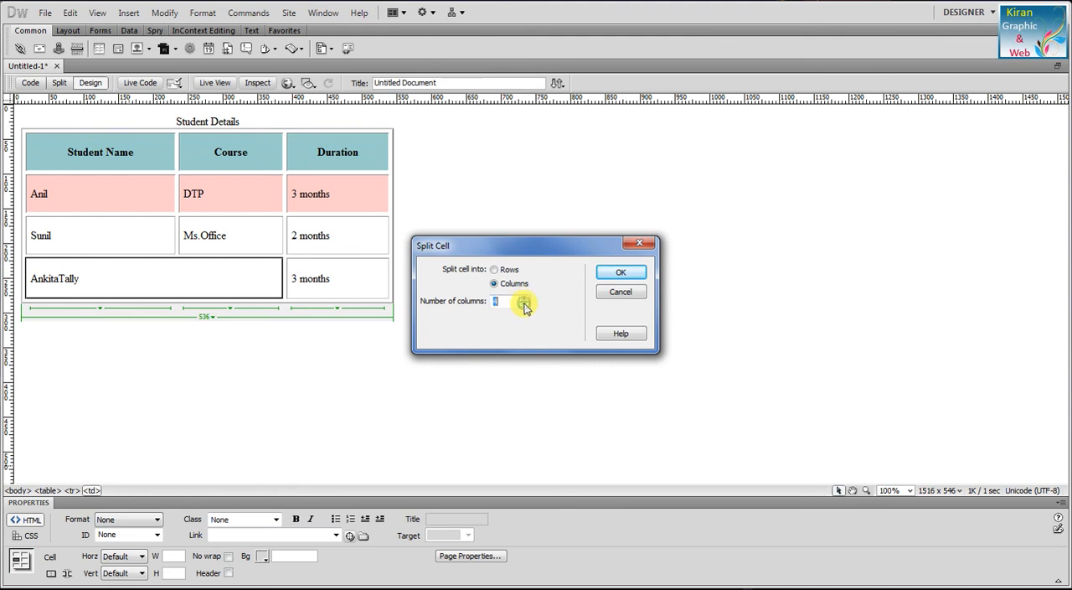
pyautogui.click(621, 272)
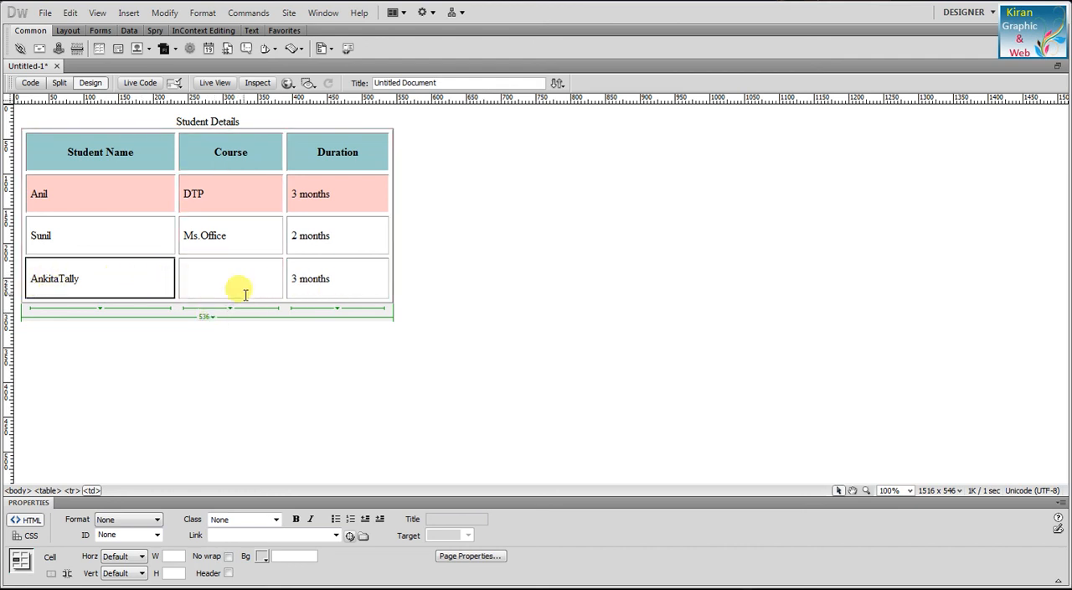
pyautogui.moveTo(81, 277); pyautogui.dragTo(243, 284)
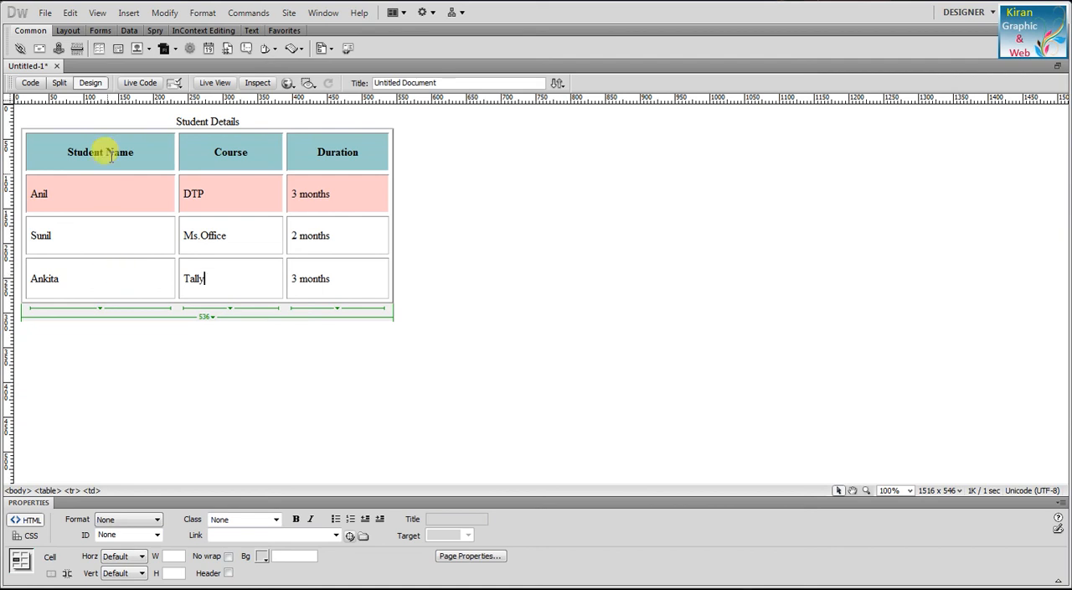
# Step: Give the "2 months" cell in the Duration column a light gray background
pyautogui.click(346, 237)
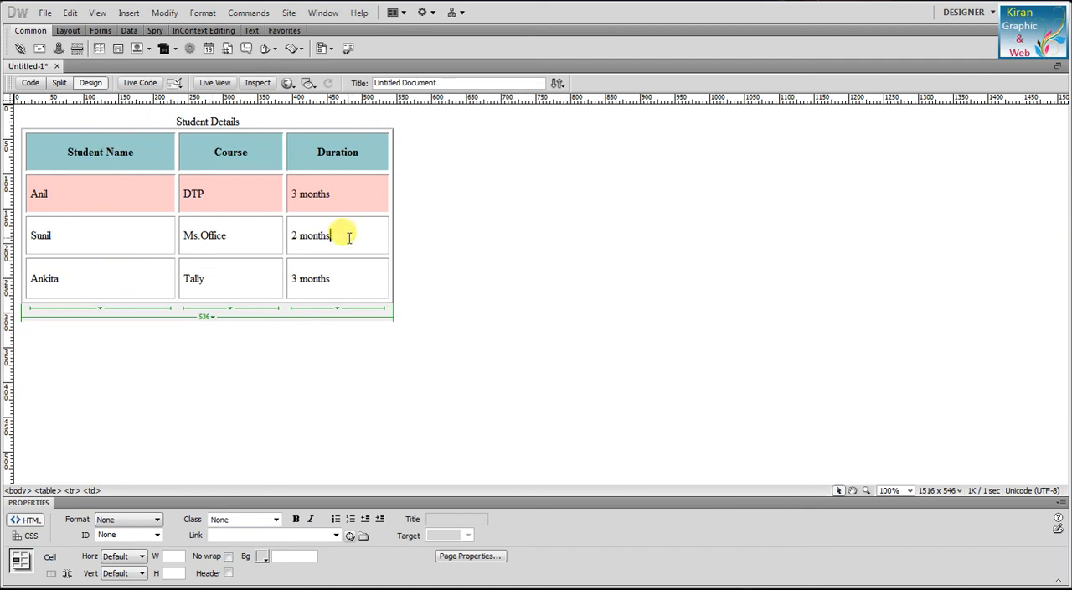
pyautogui.click(349, 242)
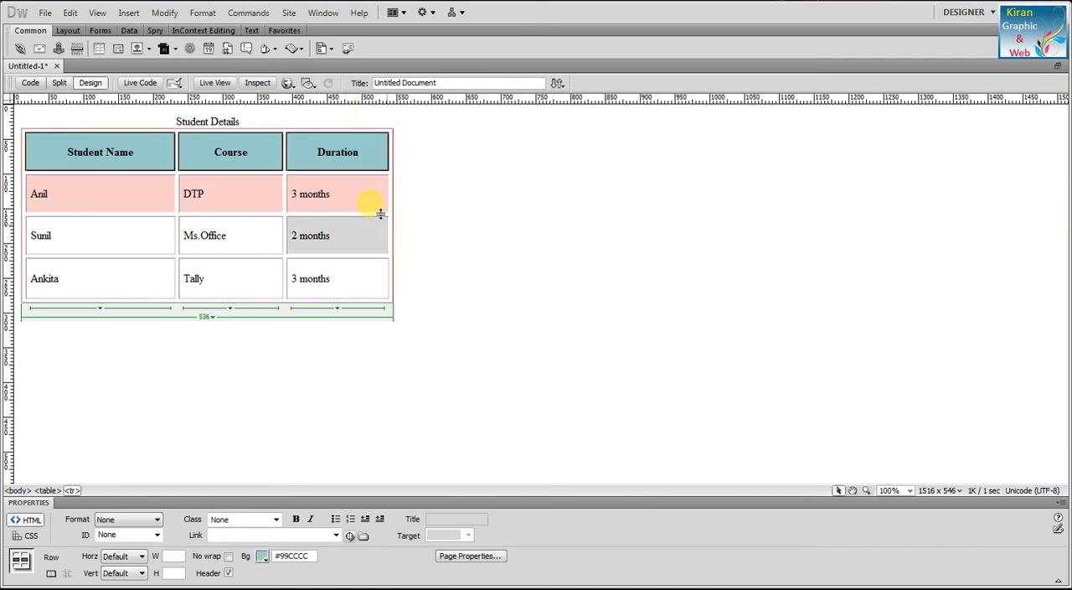
# Step: Format the text of the whole header row as Heading 1
pyautogui.click(351, 156)
pyautogui.moveTo(351, 156); pyautogui.dragTo(143, 155)
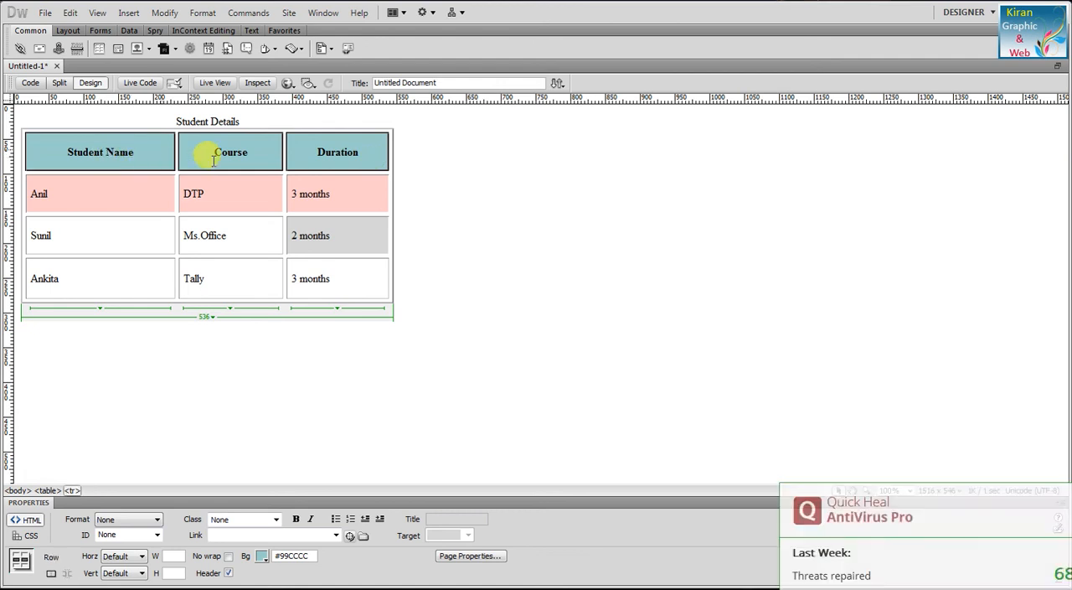
pyautogui.click(155, 521)
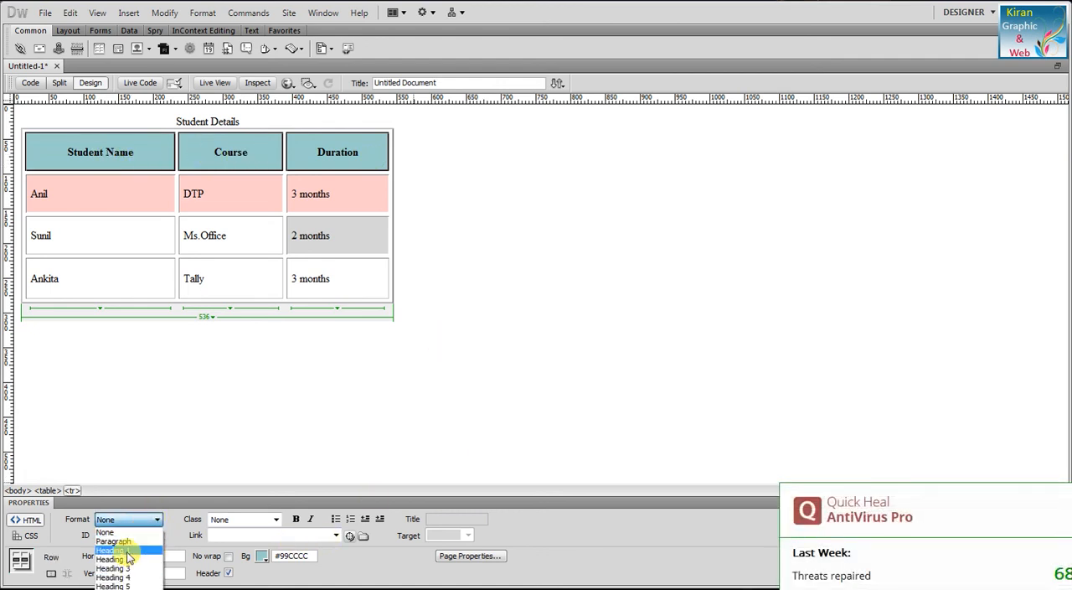
pyautogui.click(128, 551)
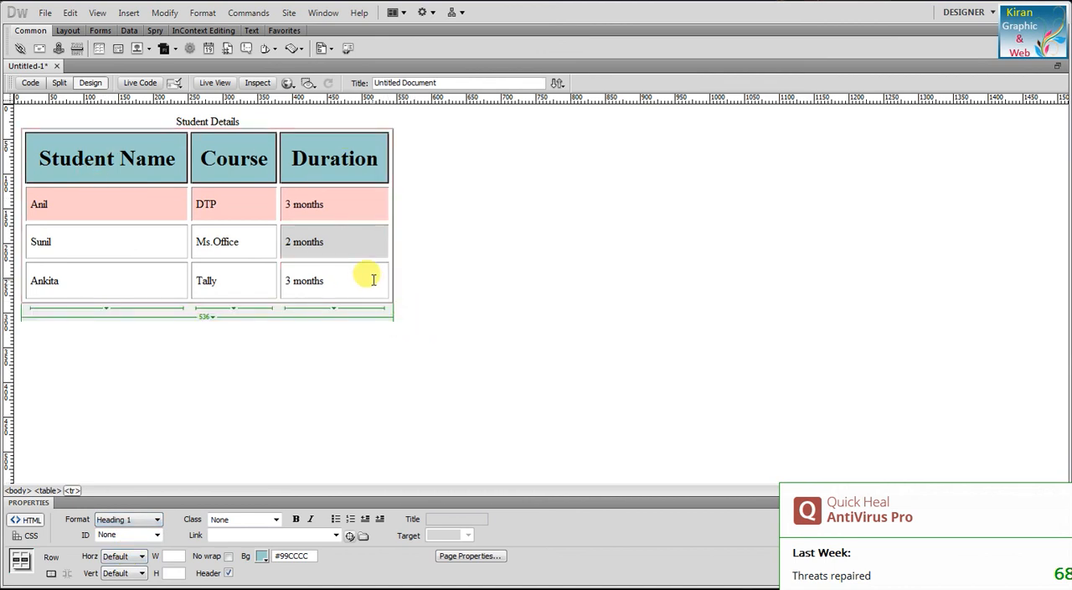
# Step: Widen the Student Name column to about 223 pixels and select the Course column
pyautogui.click(378, 126)
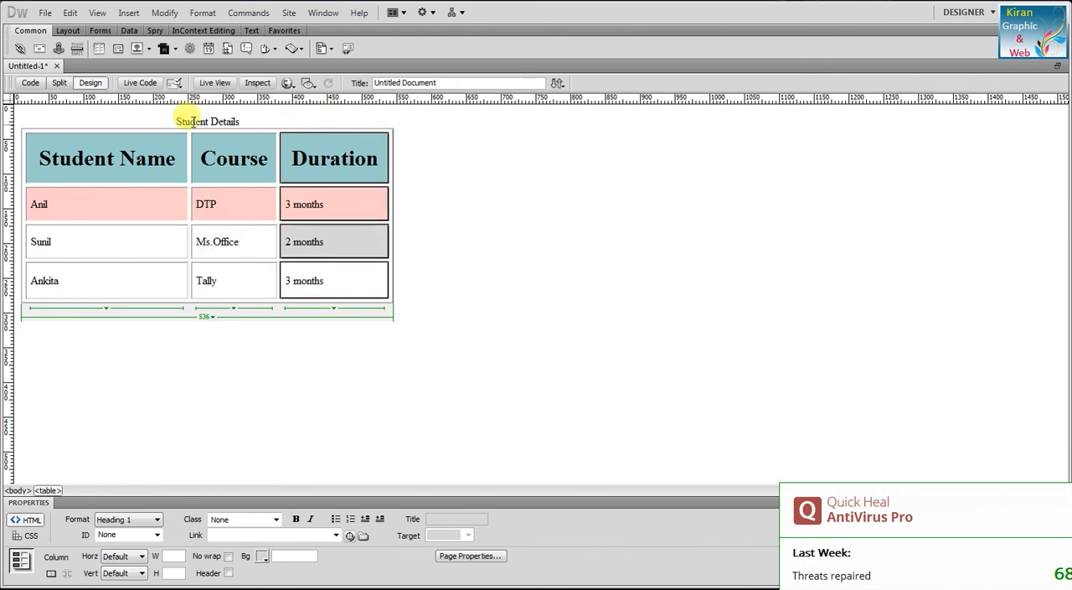
pyautogui.moveTo(191, 231)
pyautogui.mouseDown()
pyautogui.moveTo(159, 231)
pyautogui.moveTo(186, 226)
pyautogui.mouseUp()
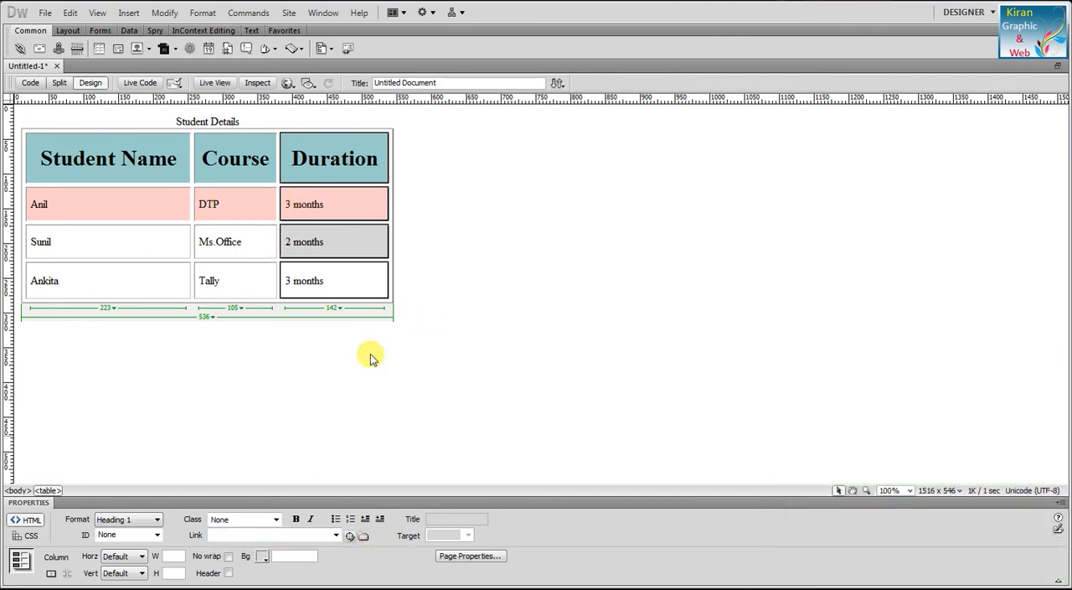
pyautogui.click(266, 128)
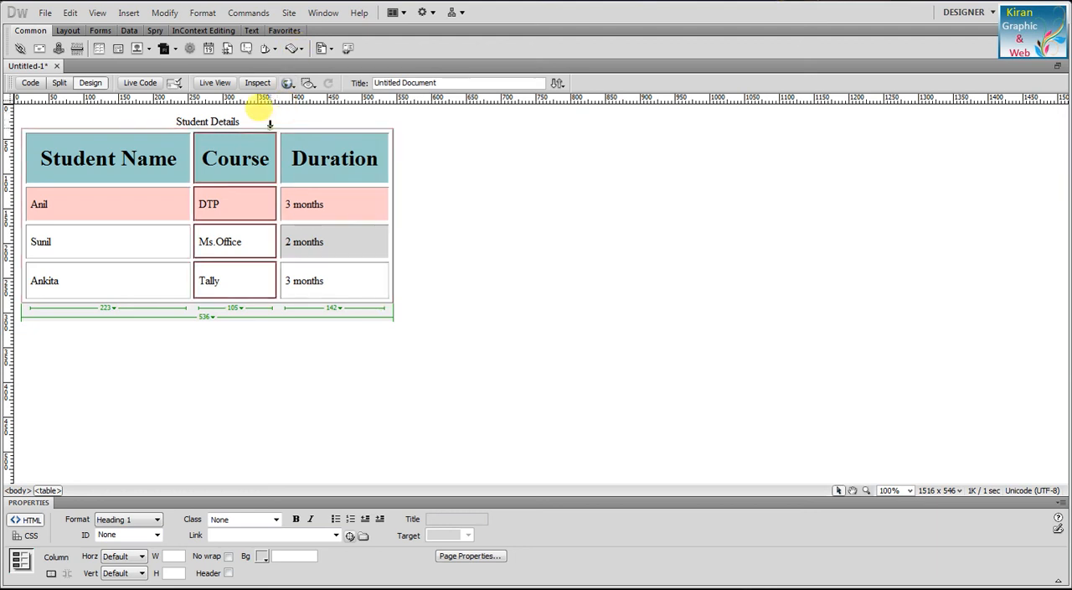